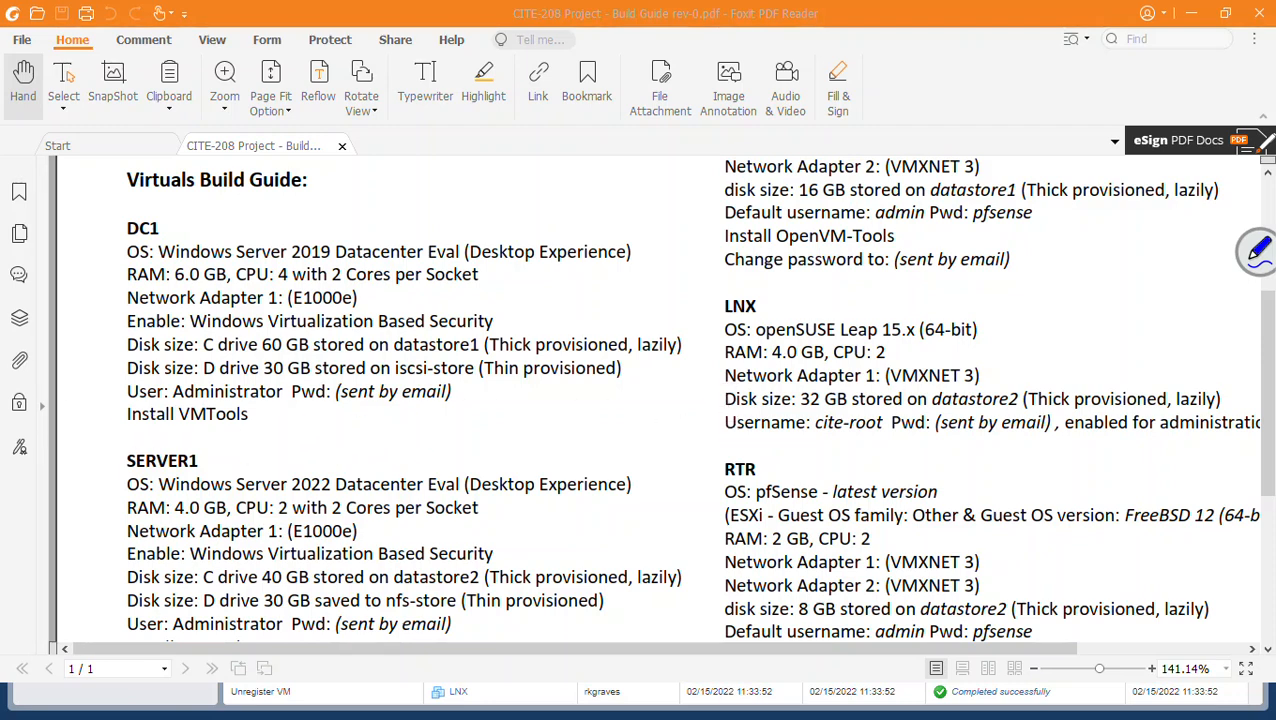
# Step: Close the LNX build guide PDF to return to the ESXi datastore2 page
pyautogui.hotkey('alt', 'Tab')
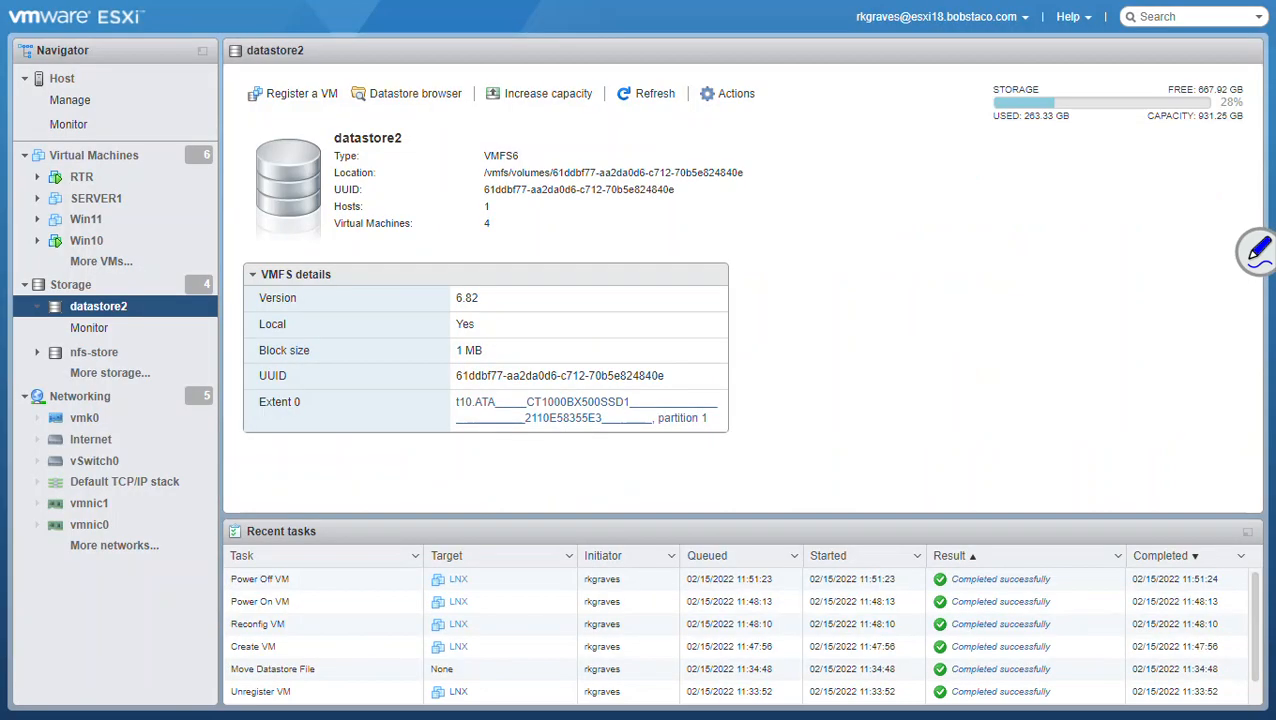
# Step: Start the Create/Register VM wizard for a new virtual machine named LNX
pyautogui.click(102, 157)
pyautogui.rightClick(102, 160)
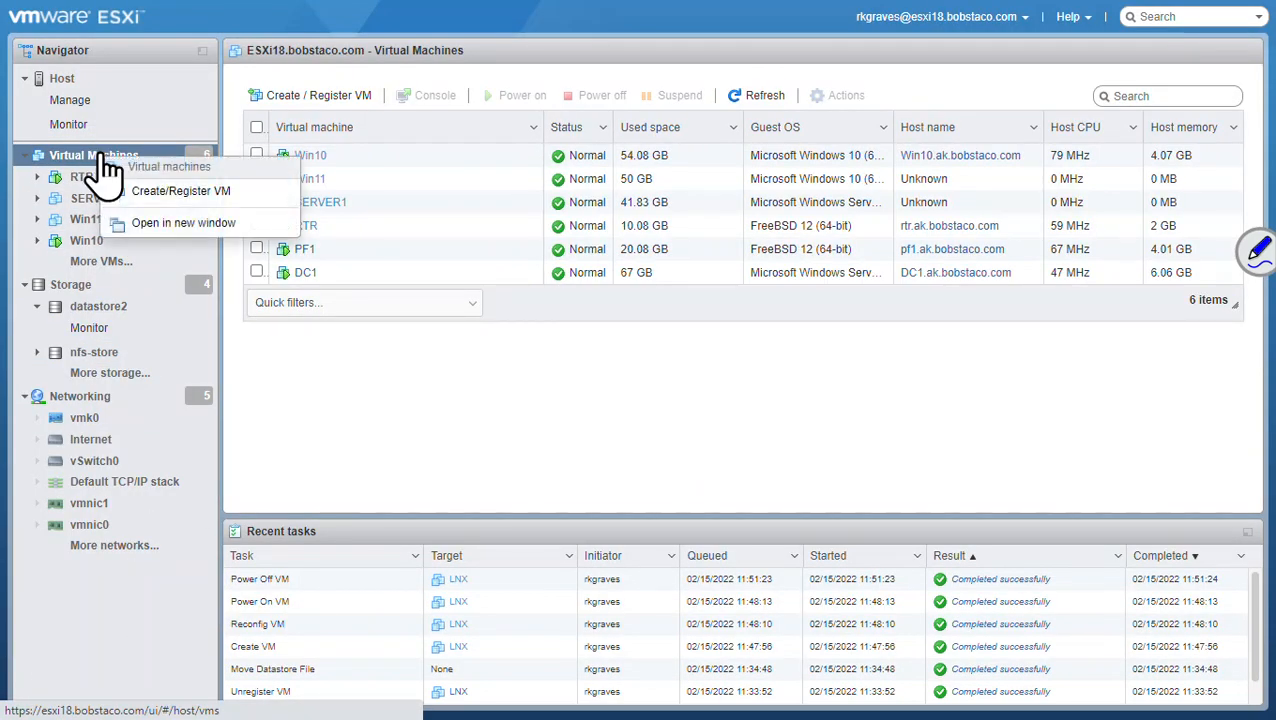
pyautogui.click(178, 205)
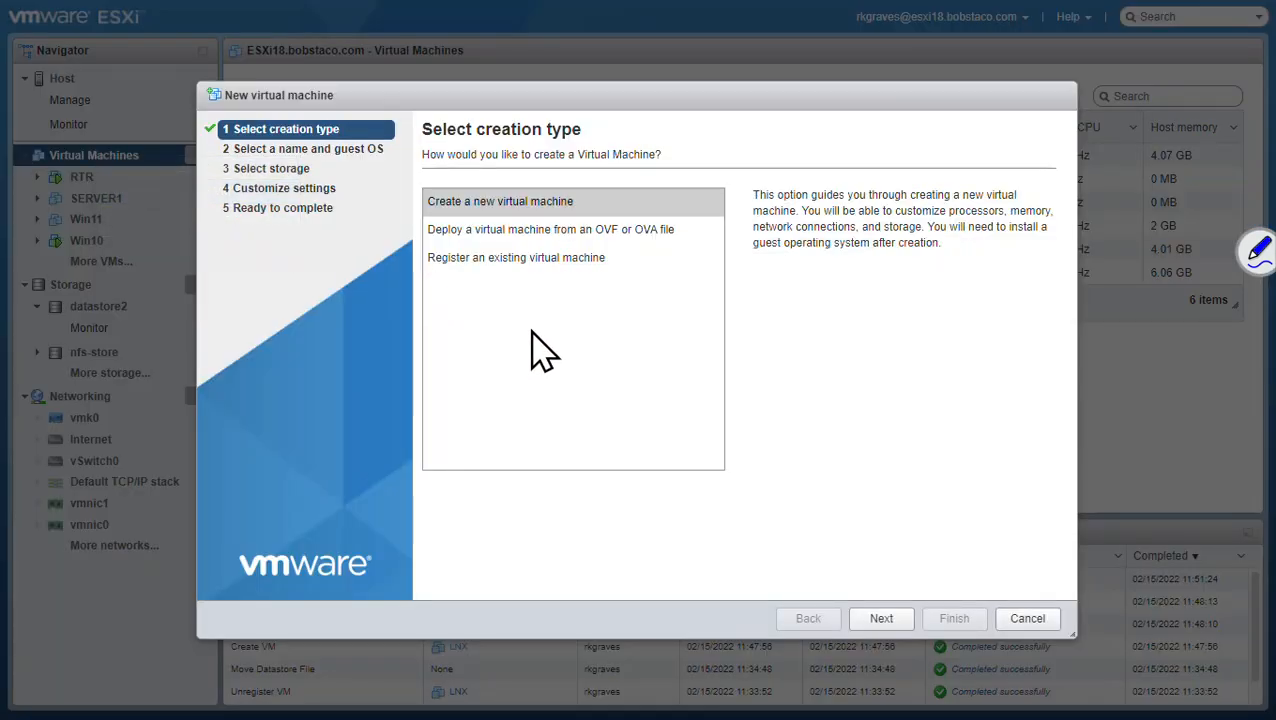
pyautogui.click(880, 620)
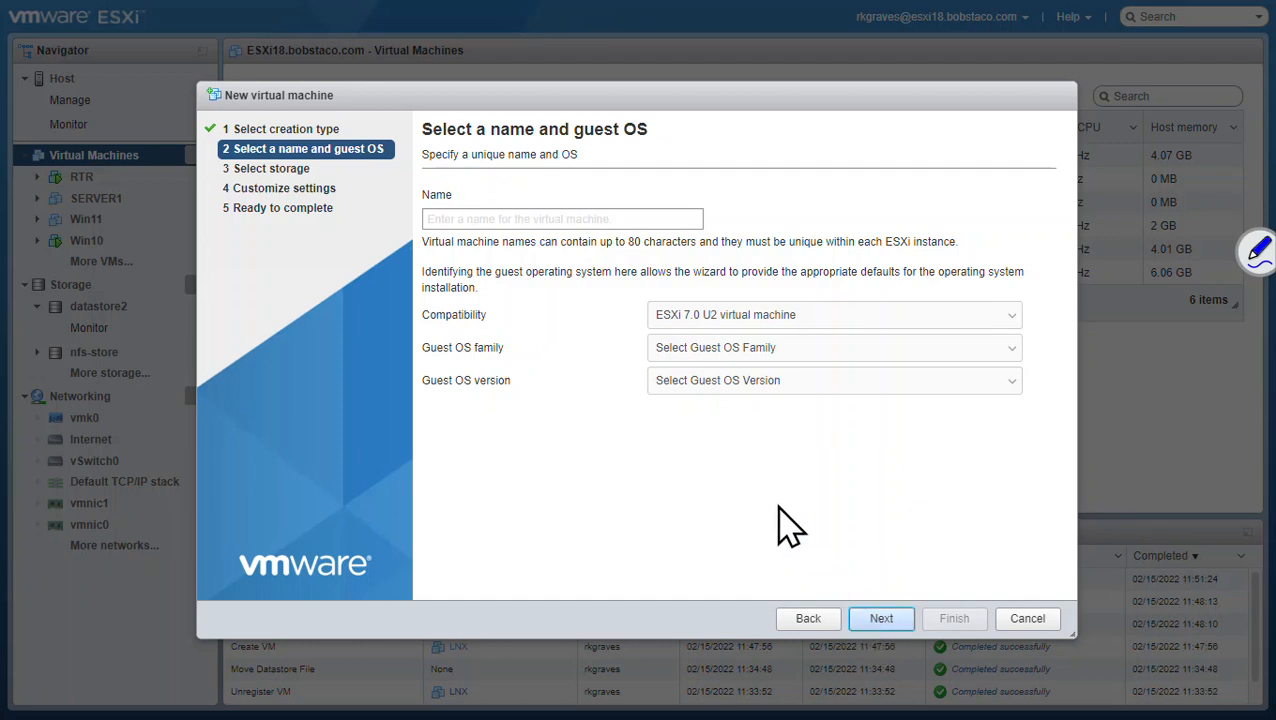
pyautogui.click(502, 219)
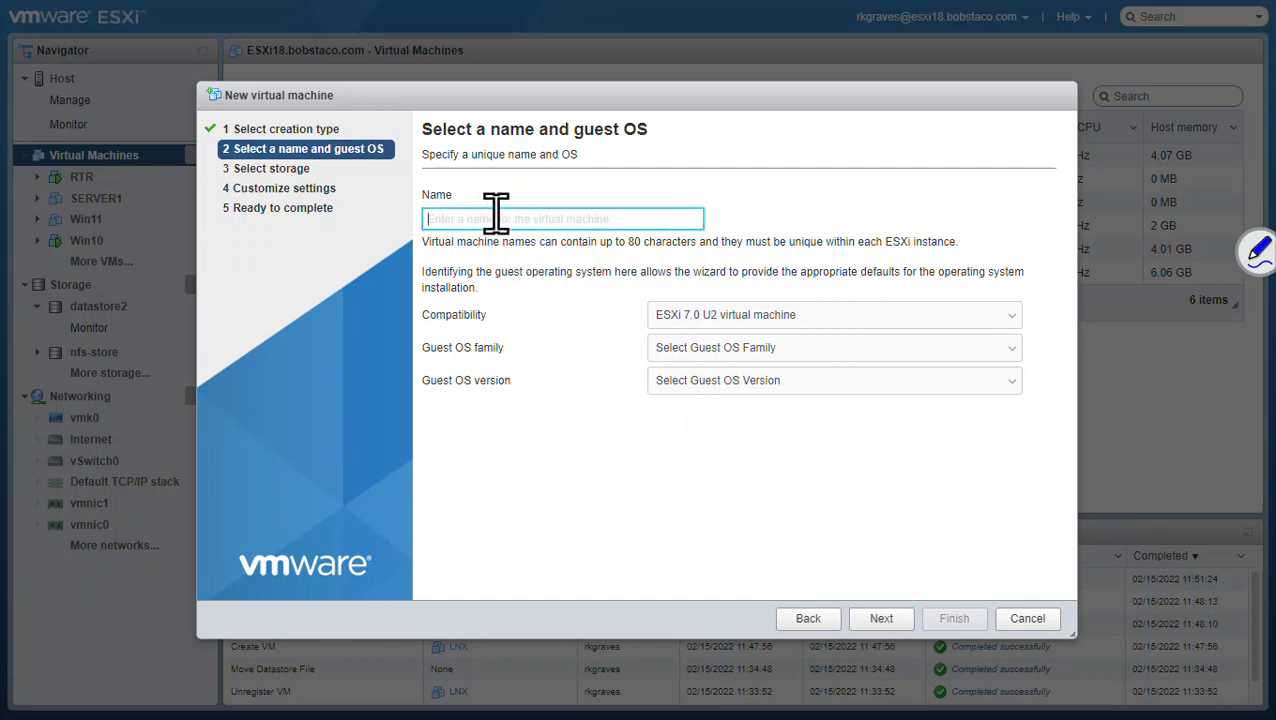
pyautogui.write('LNX')
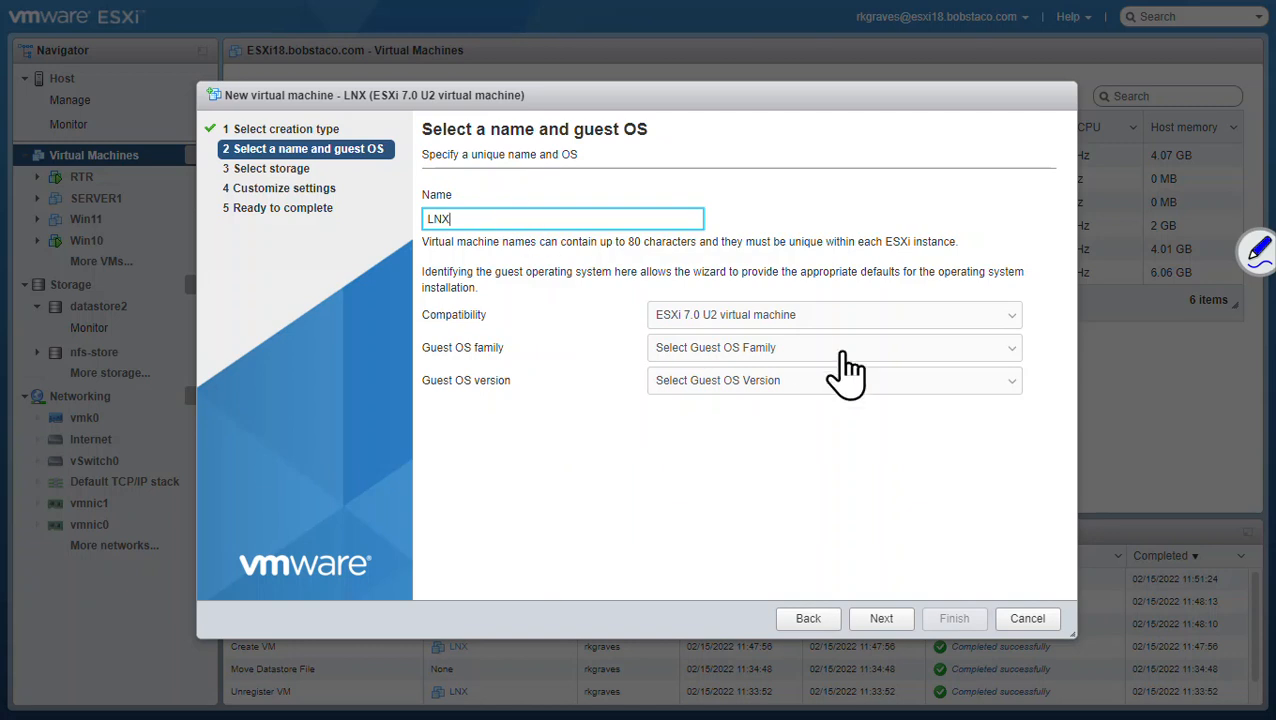
# Step: Set the guest OS family to Linux and version to SUSE openSUSE (64-bit)
pyautogui.click(998, 350)
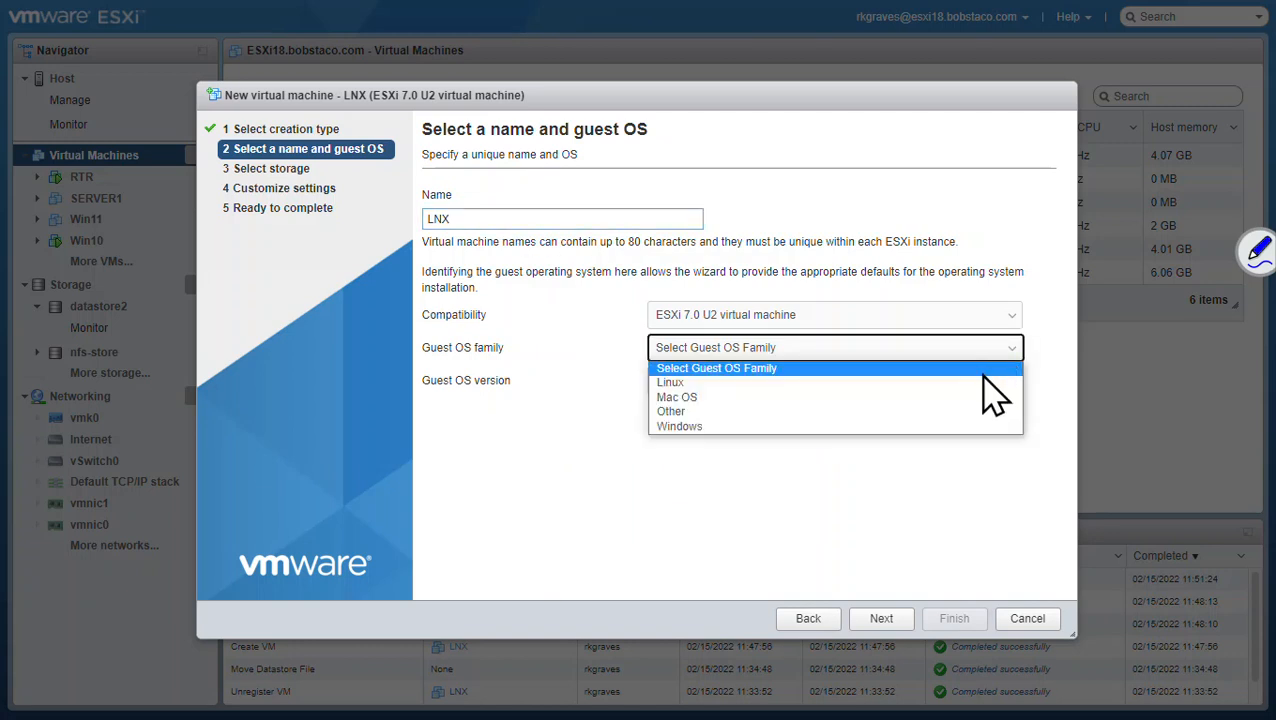
pyautogui.click(998, 383)
pyautogui.click(1003, 385)
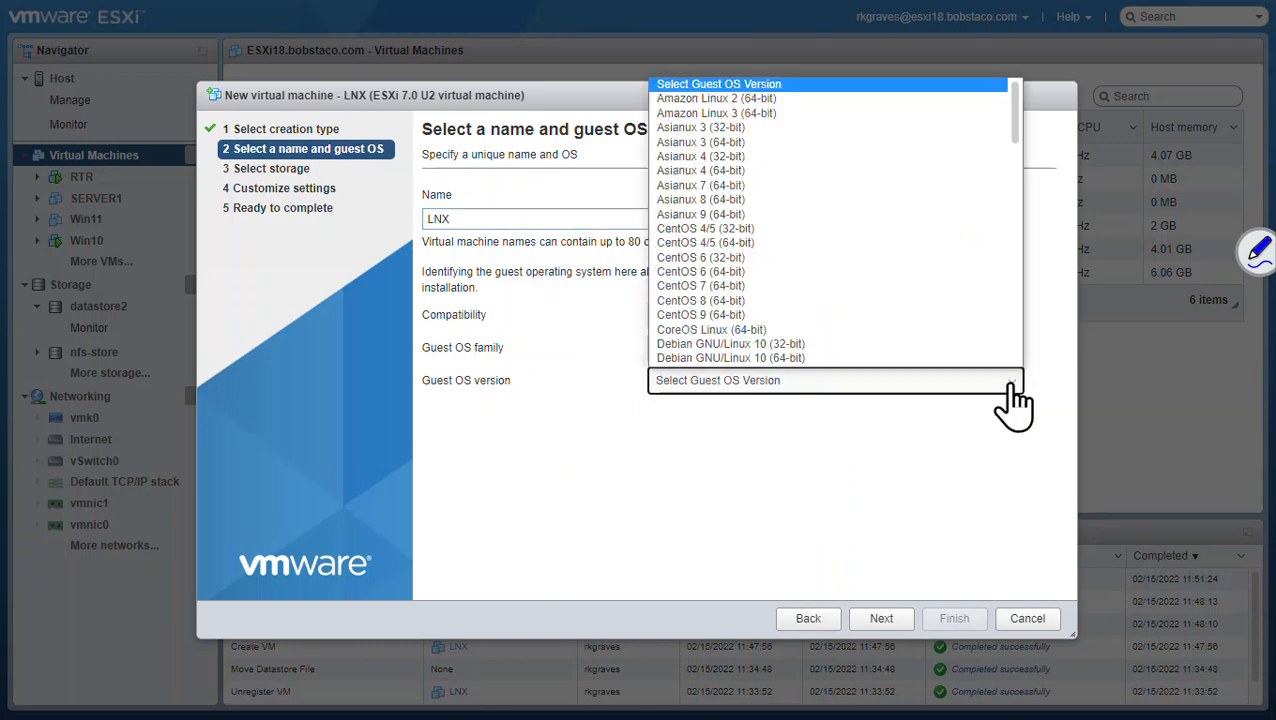
pyautogui.moveTo(1014, 114); pyautogui.dragTo(1012, 352)
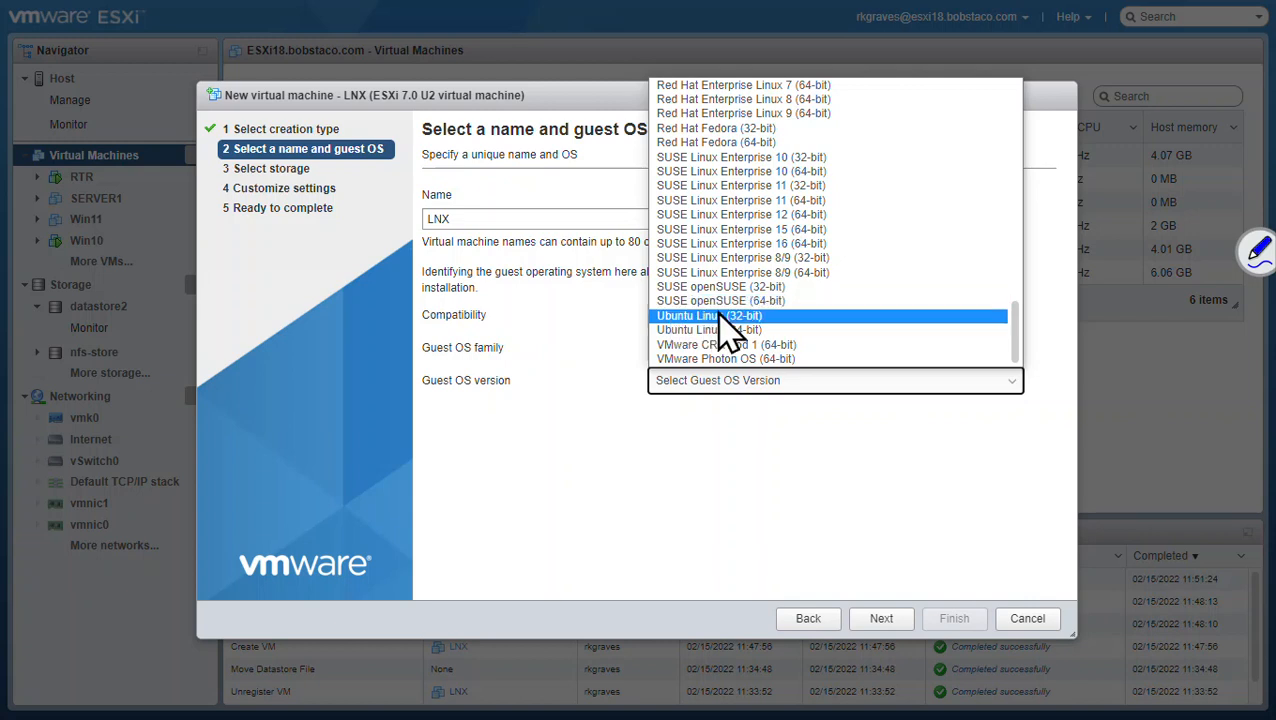
pyautogui.click(755, 302)
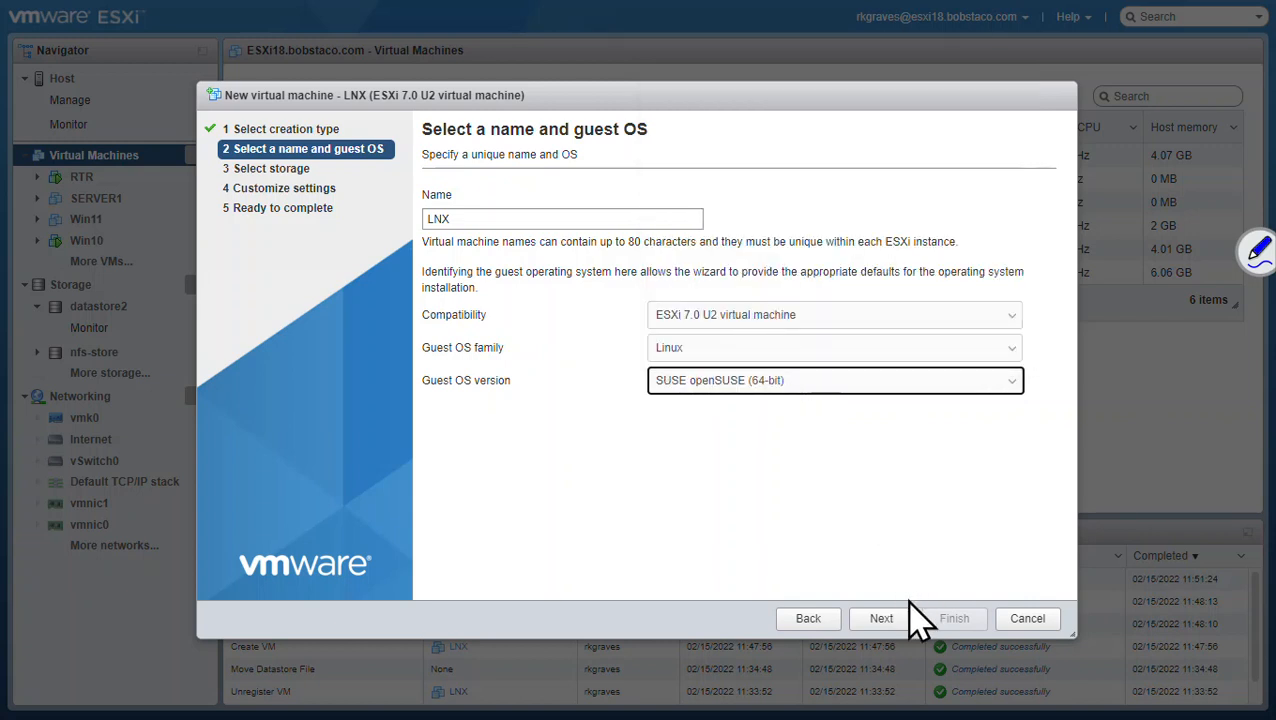
pyautogui.click(882, 620)
# Step: Store LNX on datastore2 and set its CPU count to 2
pyautogui.click(466, 343)
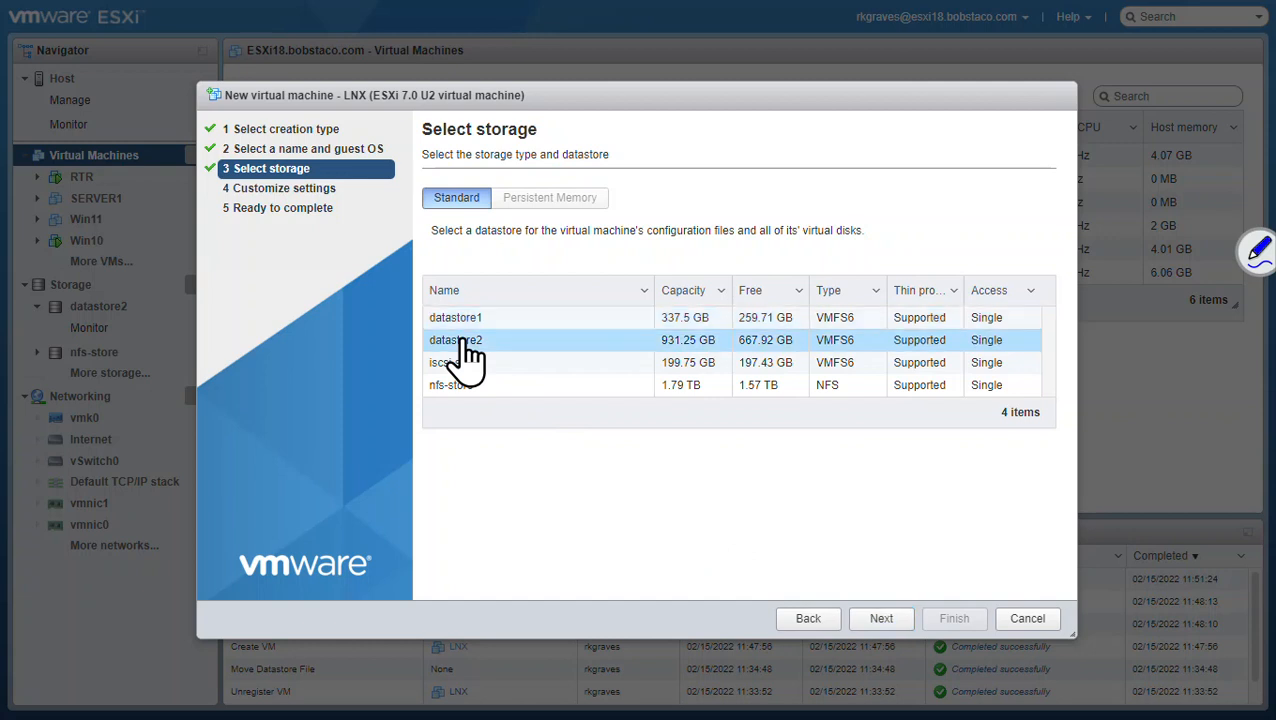
pyautogui.click(874, 626)
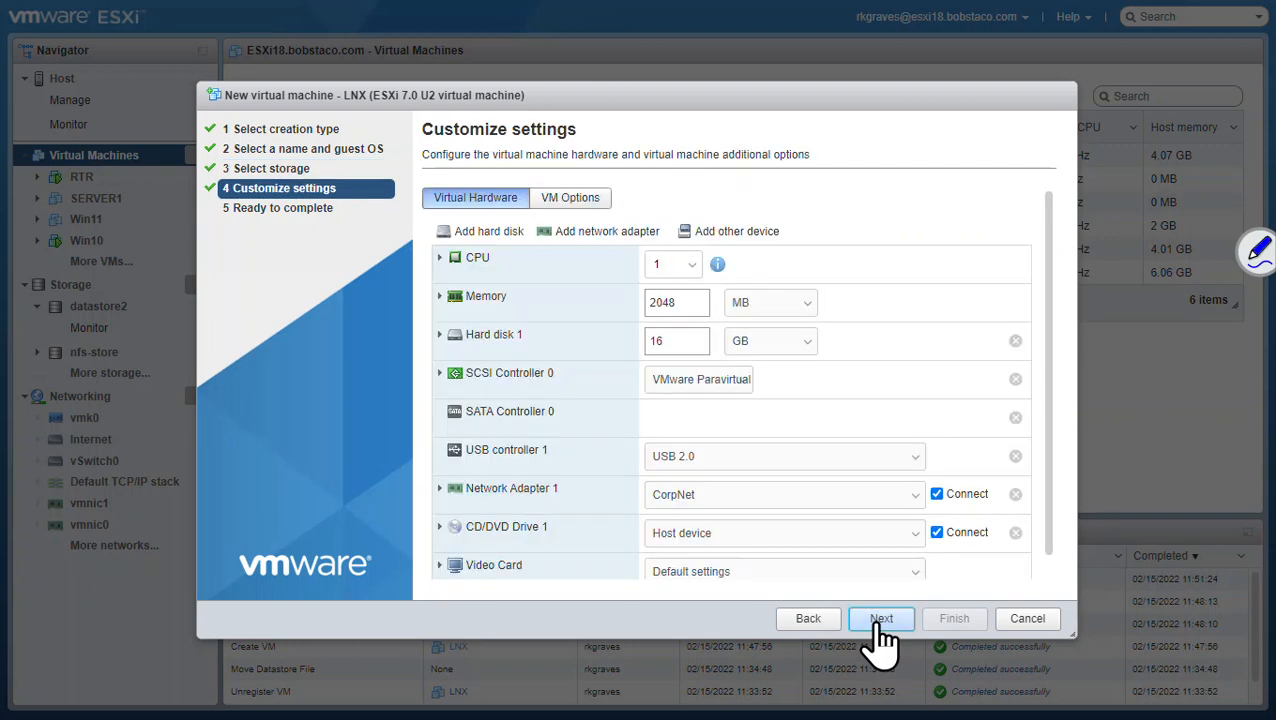
pyautogui.click(688, 266)
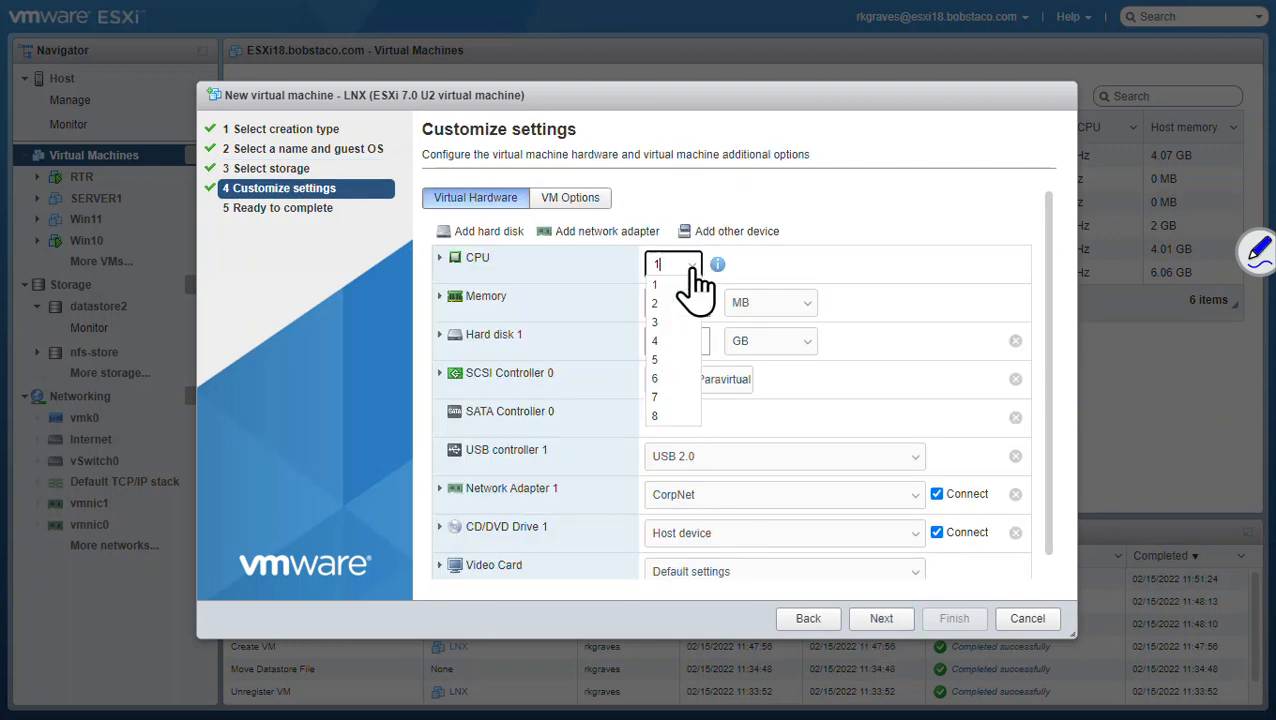
pyautogui.click(678, 304)
# Step: Set memory to 4096 MB and Hard disk 1 to 32 GB
pyautogui.moveTo(695, 302); pyautogui.dragTo(635, 330)
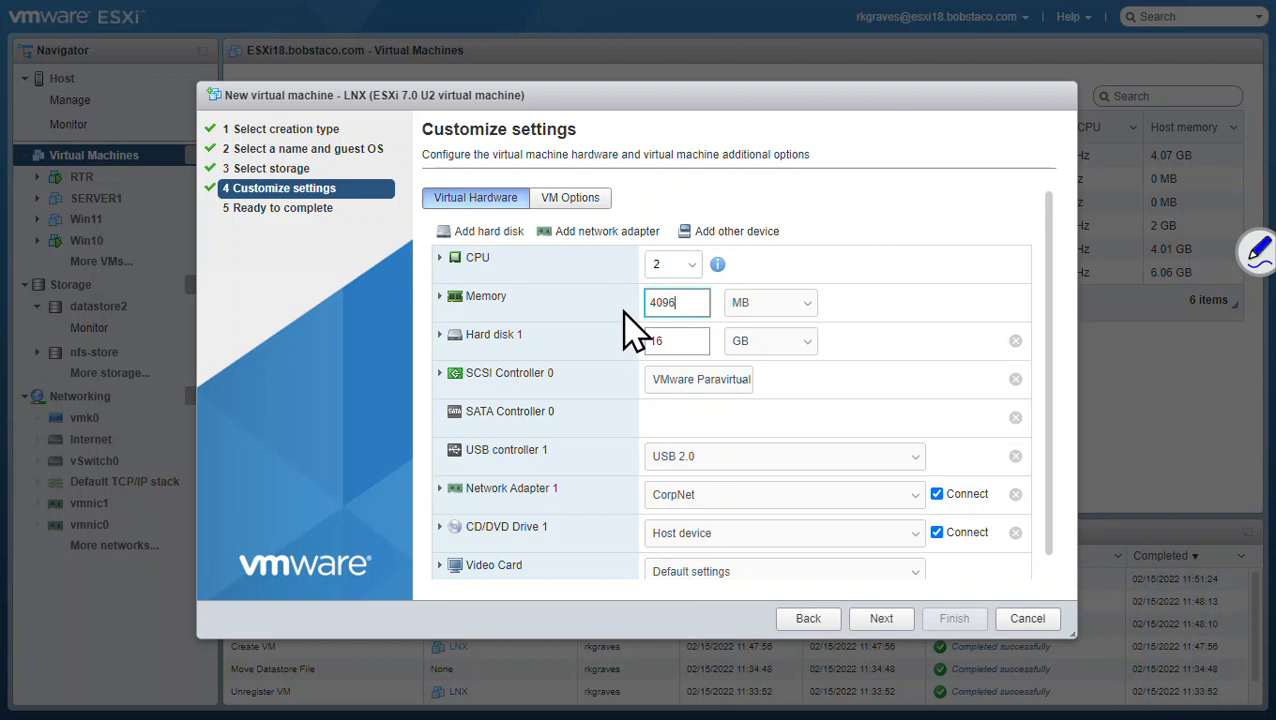
pyautogui.moveTo(688, 340); pyautogui.dragTo(604, 364)
pyautogui.click(442, 338)
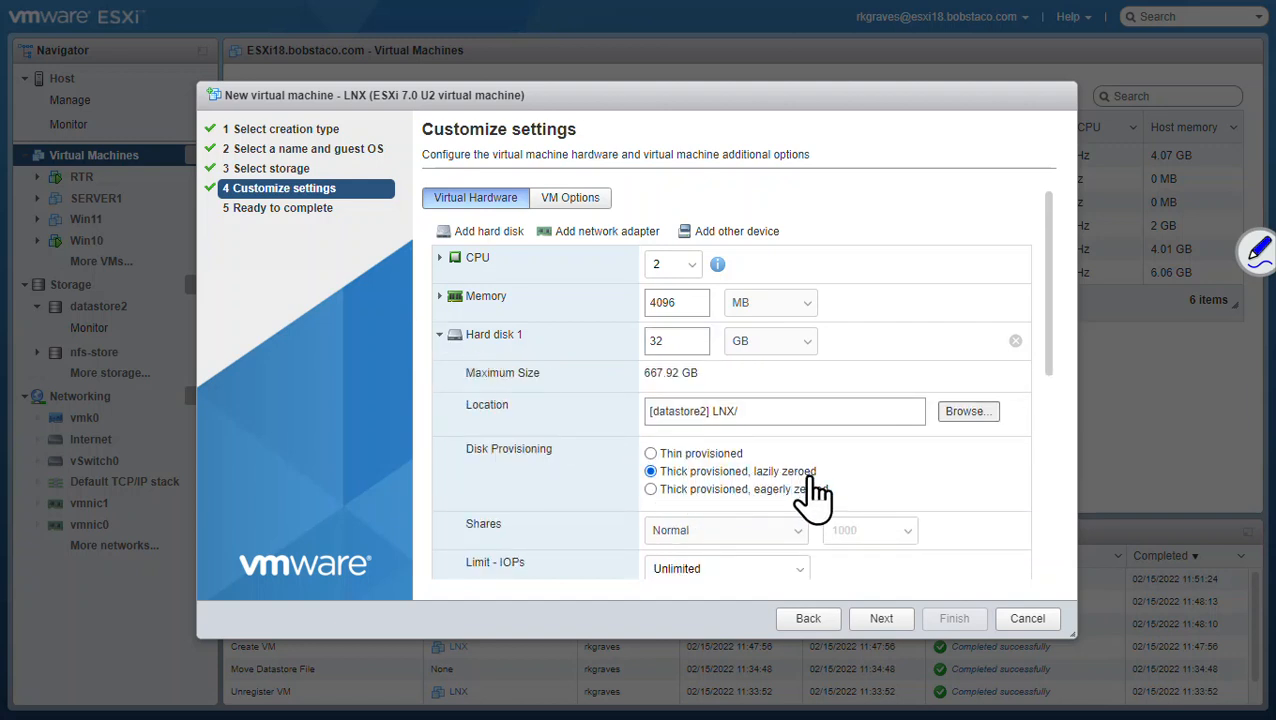
pyautogui.click(439, 337)
pyautogui.scroll(-1, 500, 407)
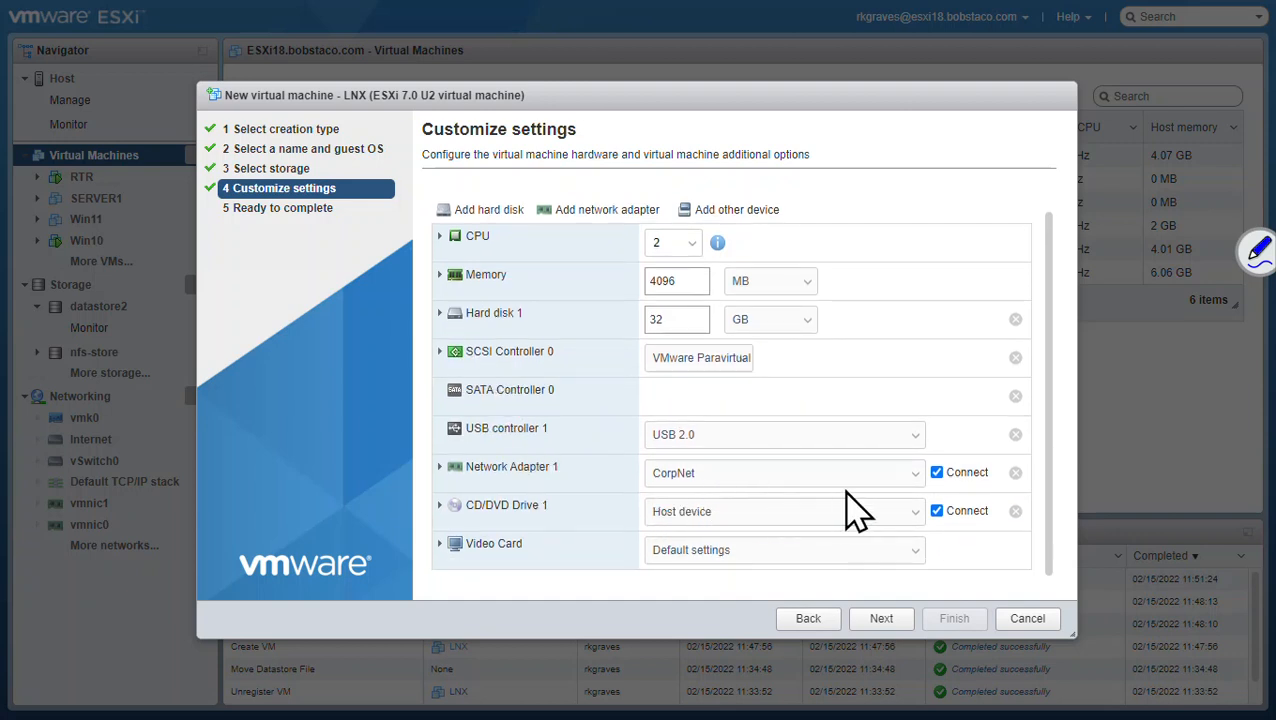
# Step: Connect Network Adapter 1 to DevNet and expand CD/DVD Drive 1 to show its source options
pyautogui.click(914, 476)
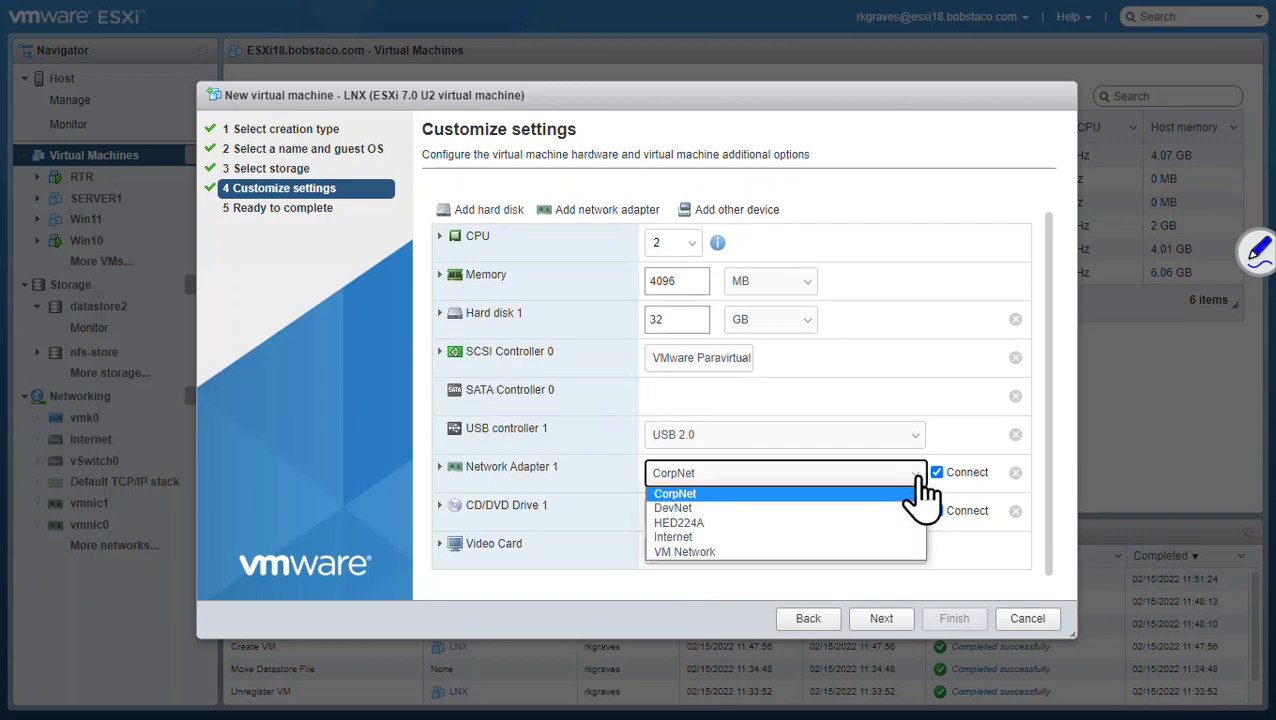
pyautogui.click(884, 508)
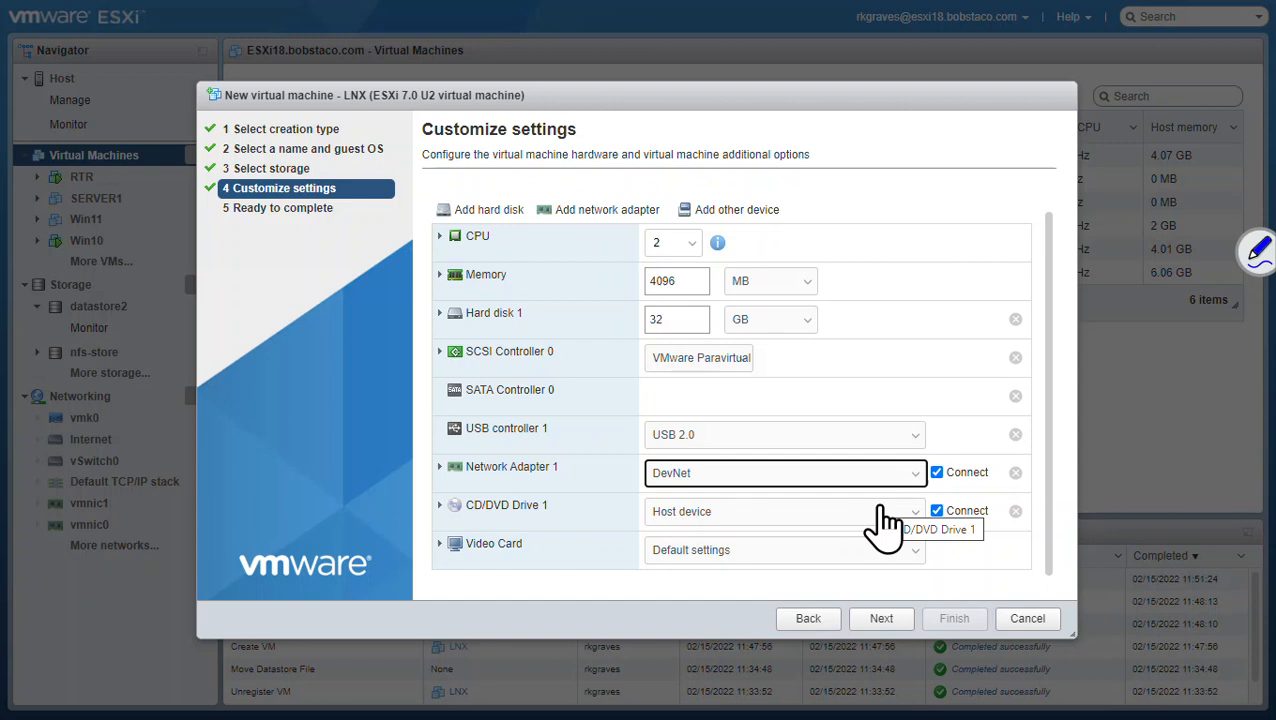
pyautogui.click(440, 506)
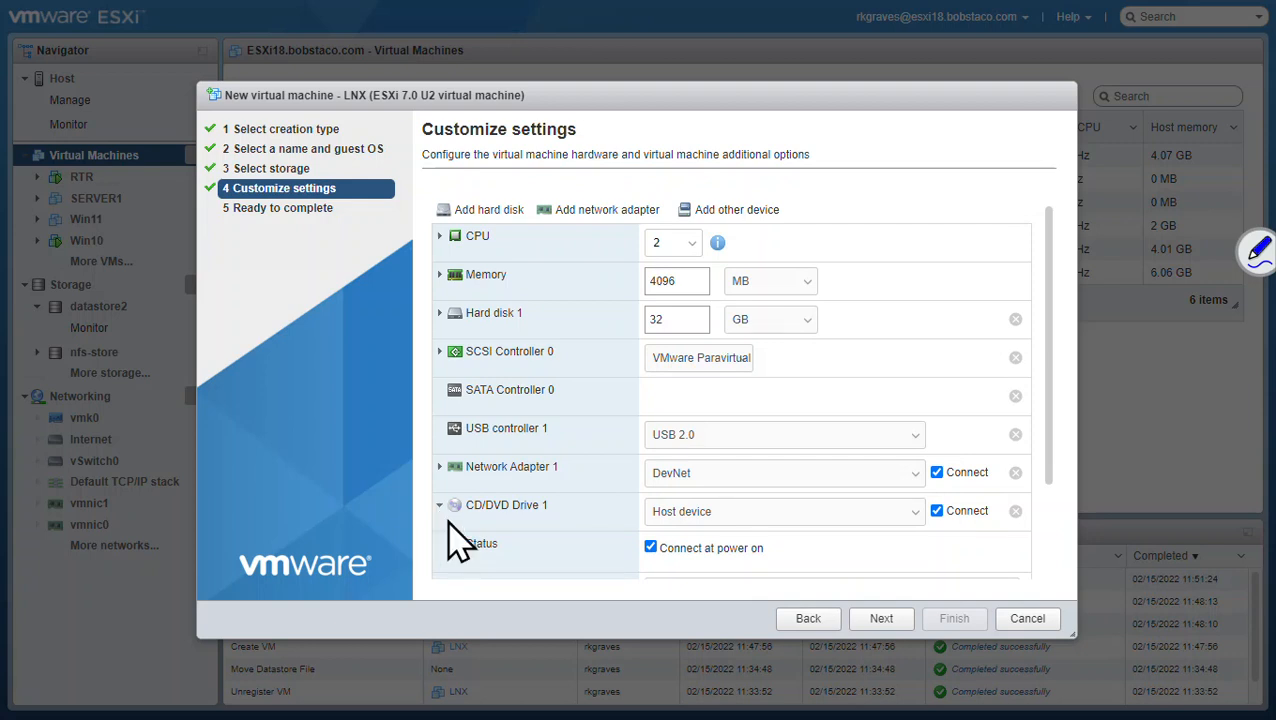
pyautogui.click(914, 519)
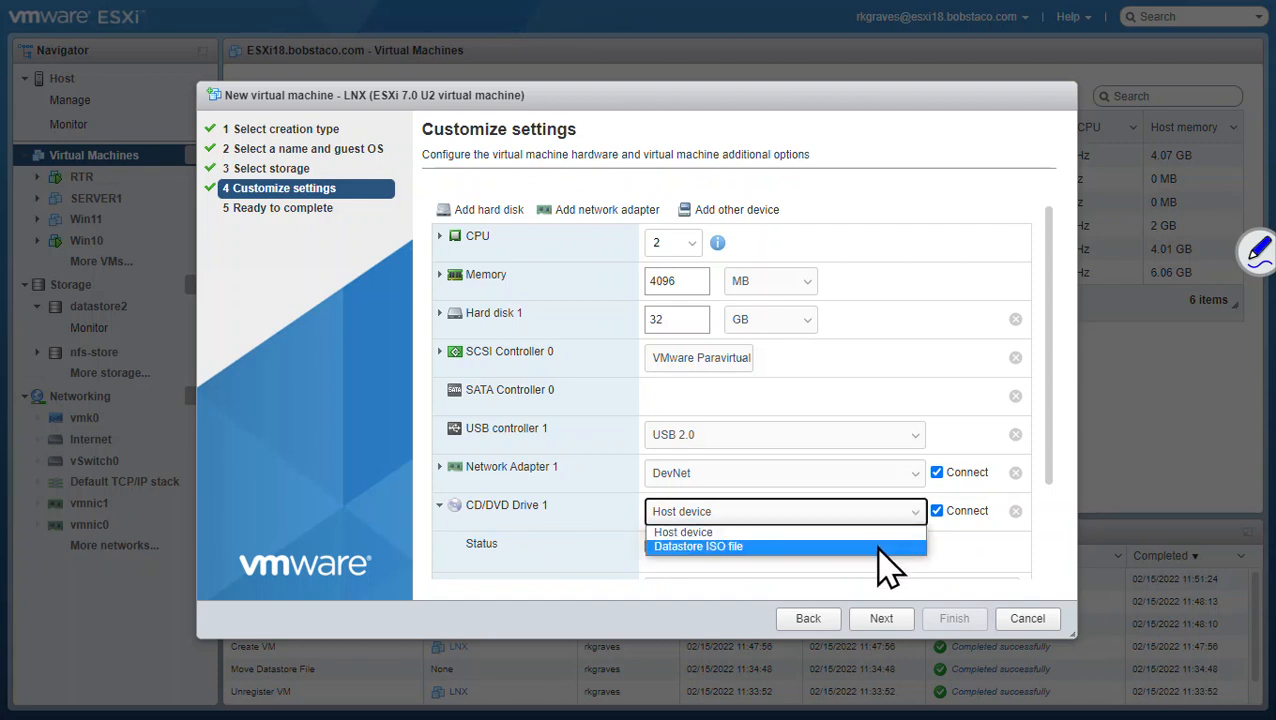
# Step: Use the openSUSE Leap 15.3 DVD ISO from nfs-store/iso as CD/DVD Drive 1's datastore ISO
pyautogui.click(879, 547)
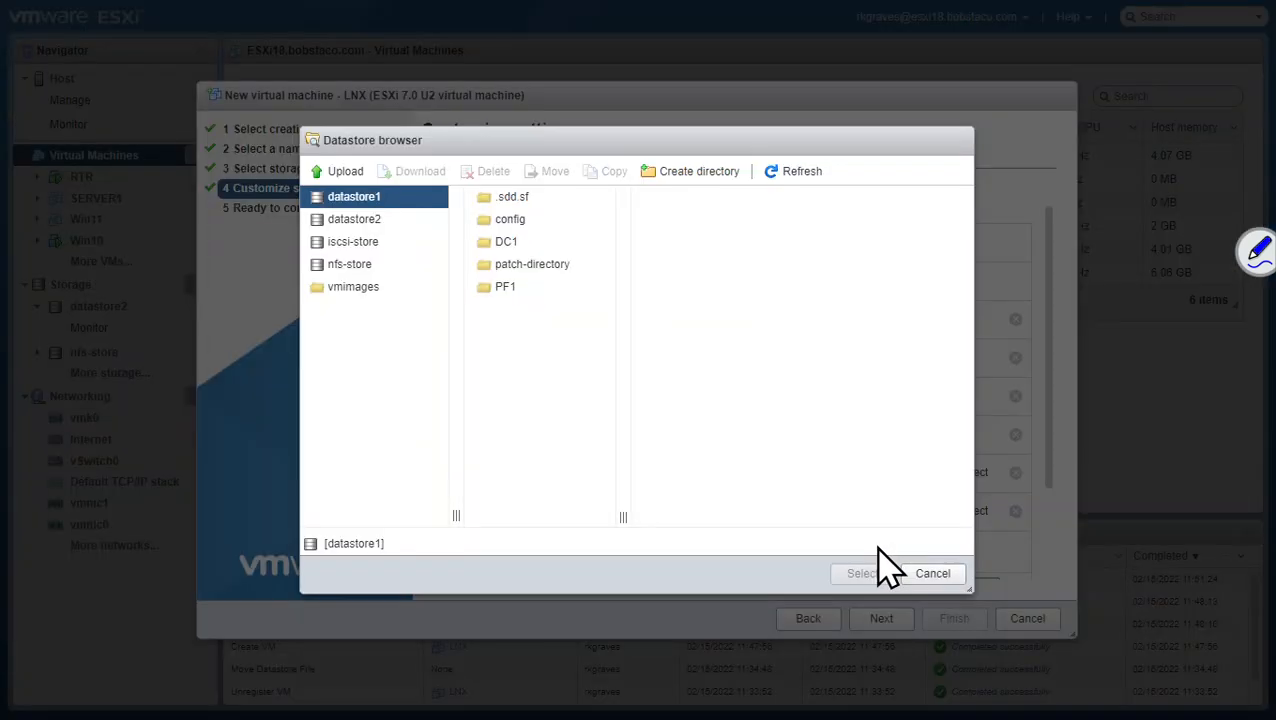
pyautogui.click(350, 243)
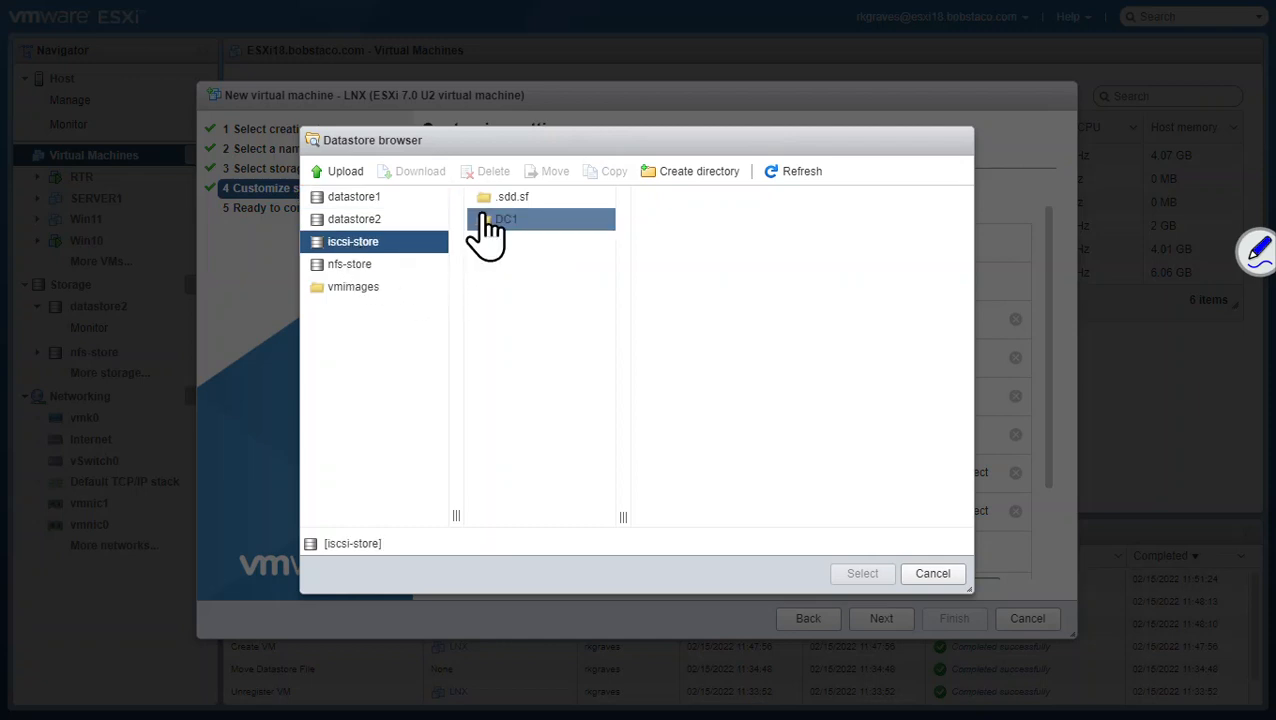
pyautogui.click(366, 266)
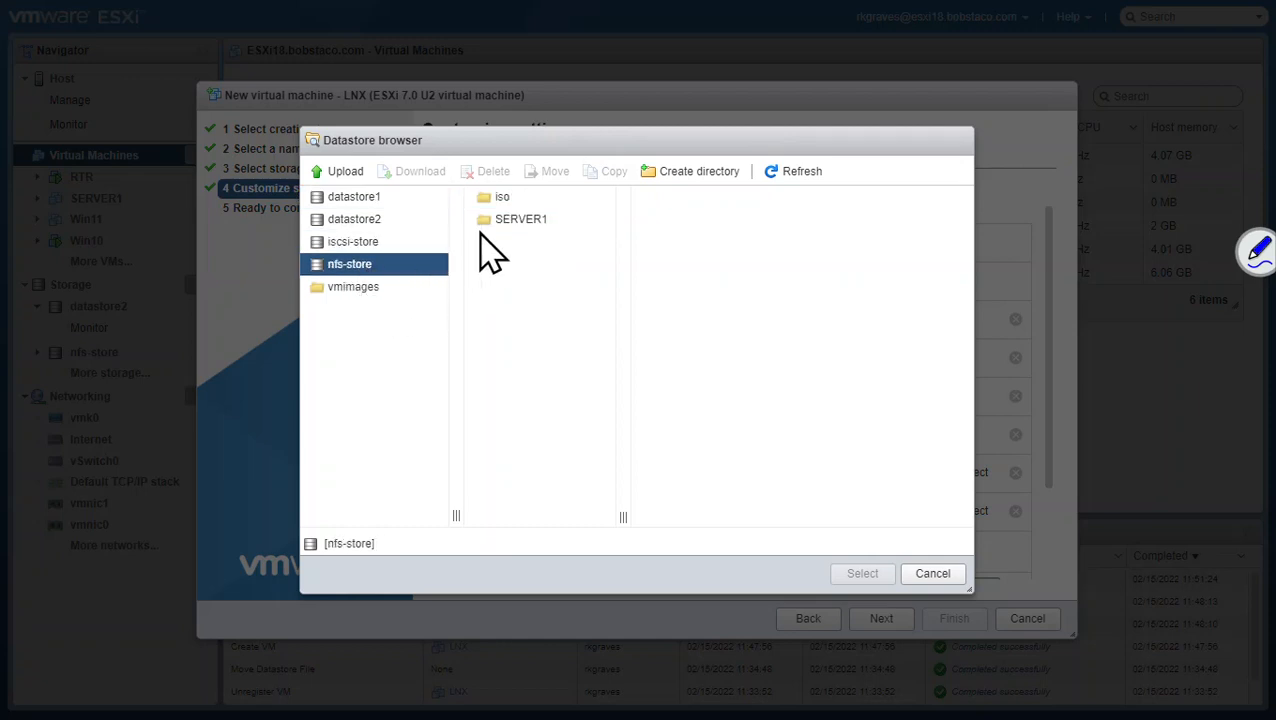
pyautogui.click(497, 199)
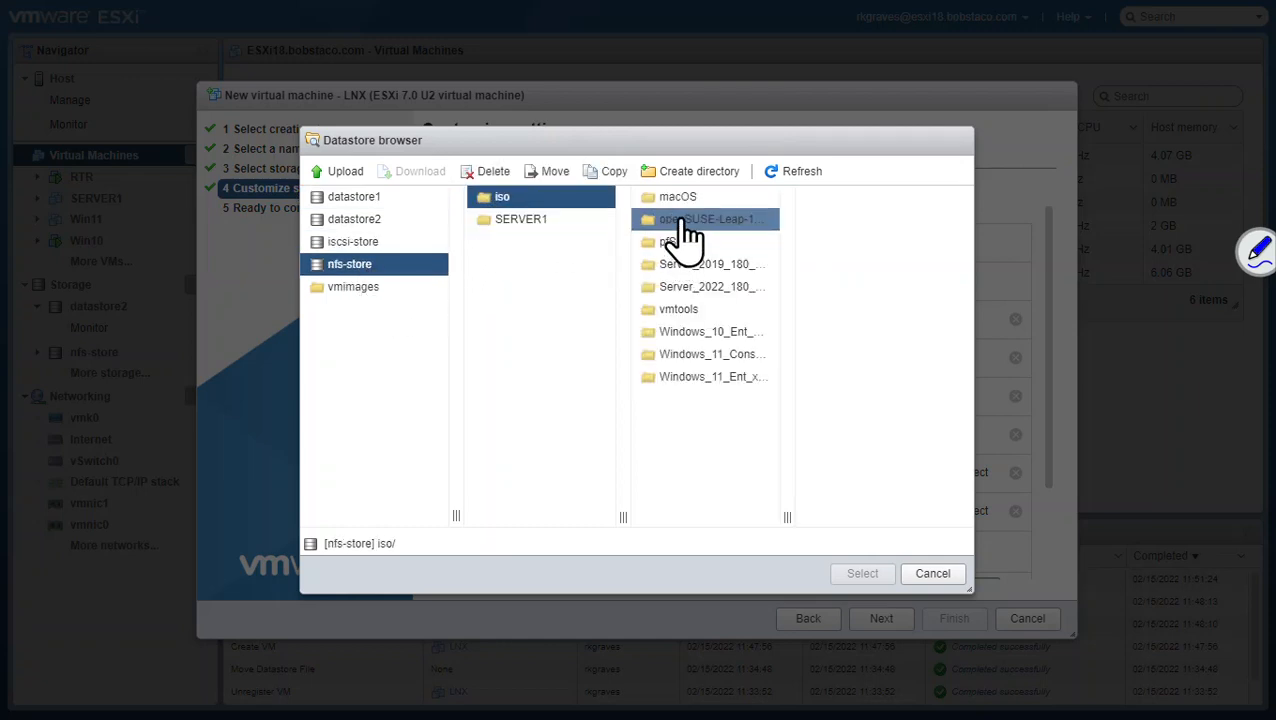
pyautogui.click(686, 220)
pyautogui.click(842, 208)
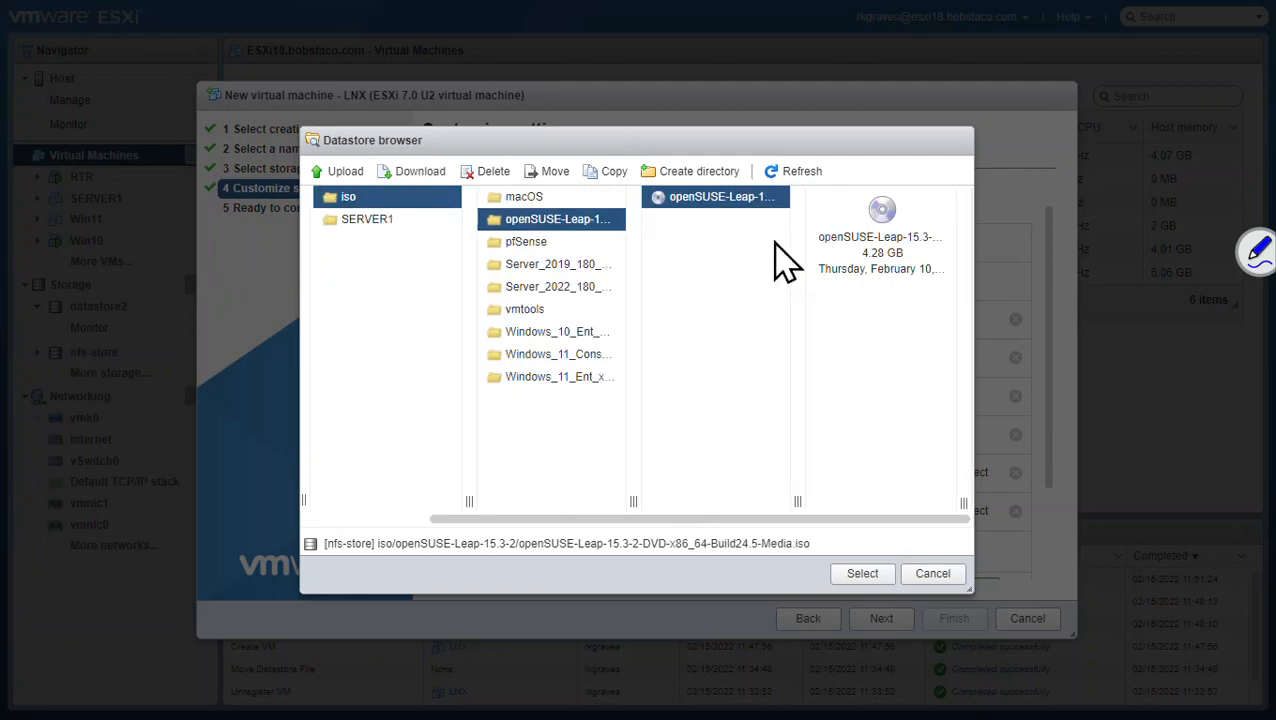
pyautogui.click(862, 575)
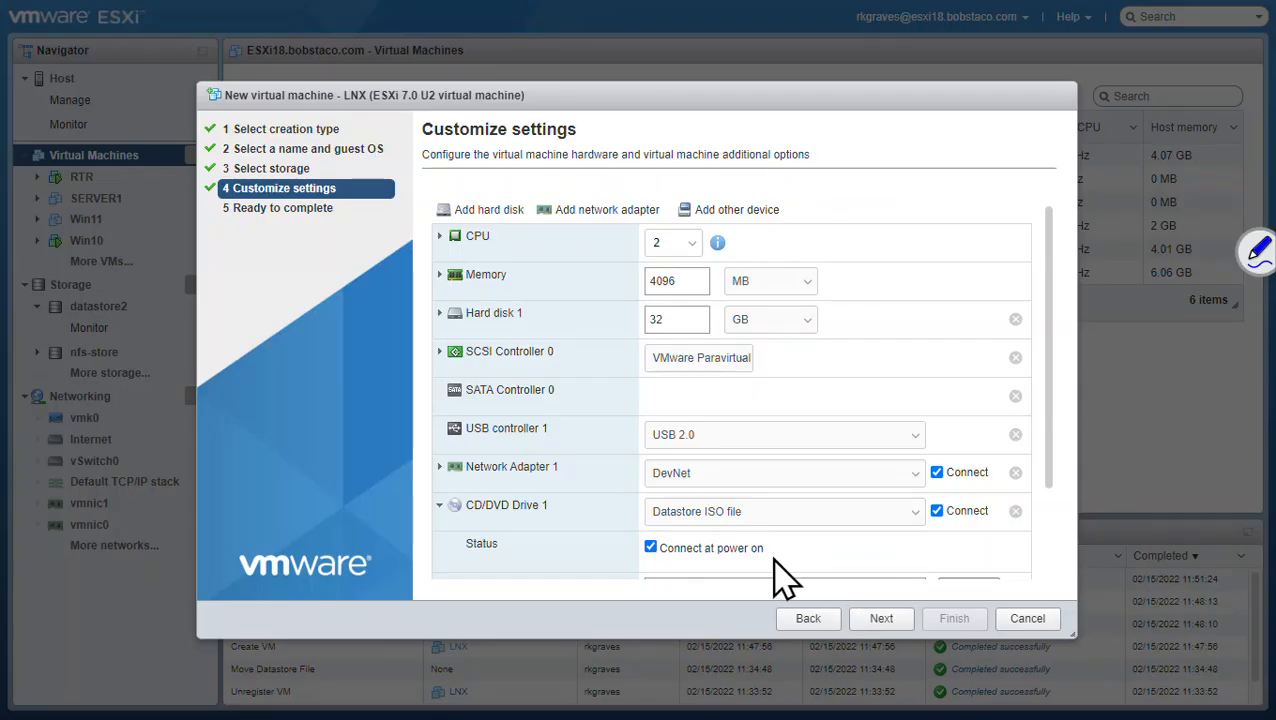
# Step: Advance to Ready to complete and finish creating the LNX VM
pyautogui.scroll(-2, 748, 515)
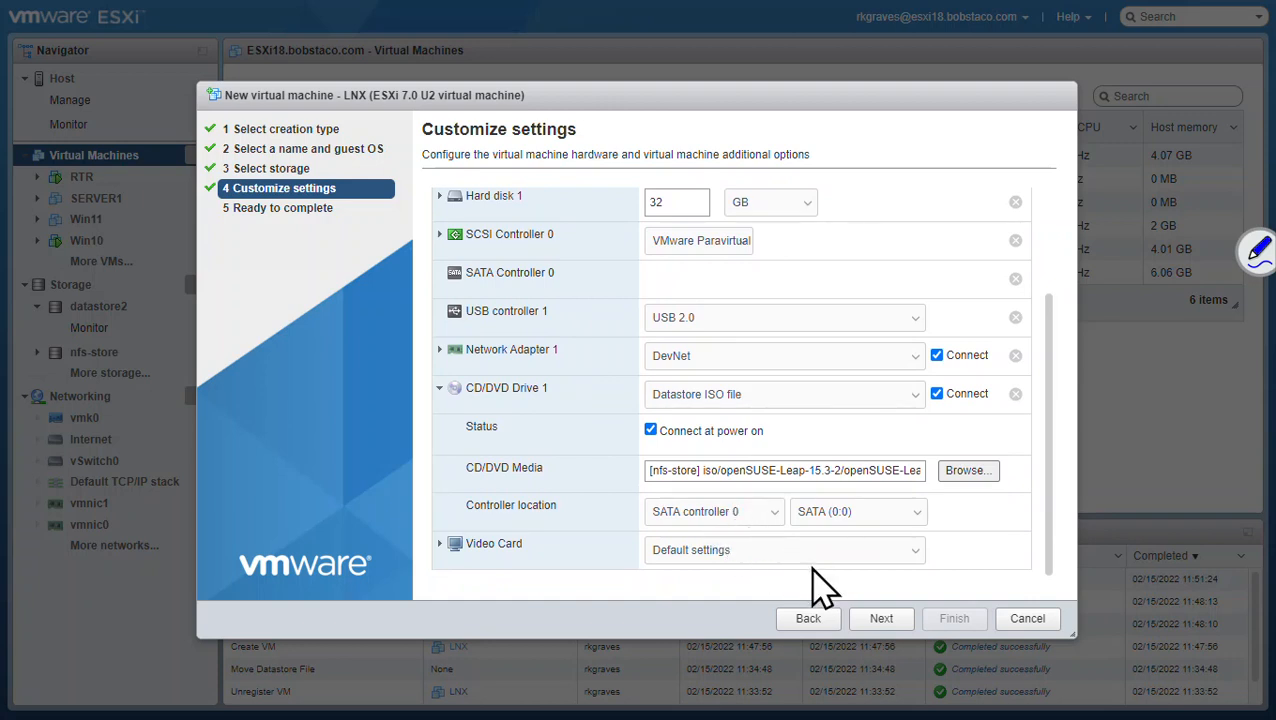
pyautogui.click(882, 620)
pyautogui.click(952, 622)
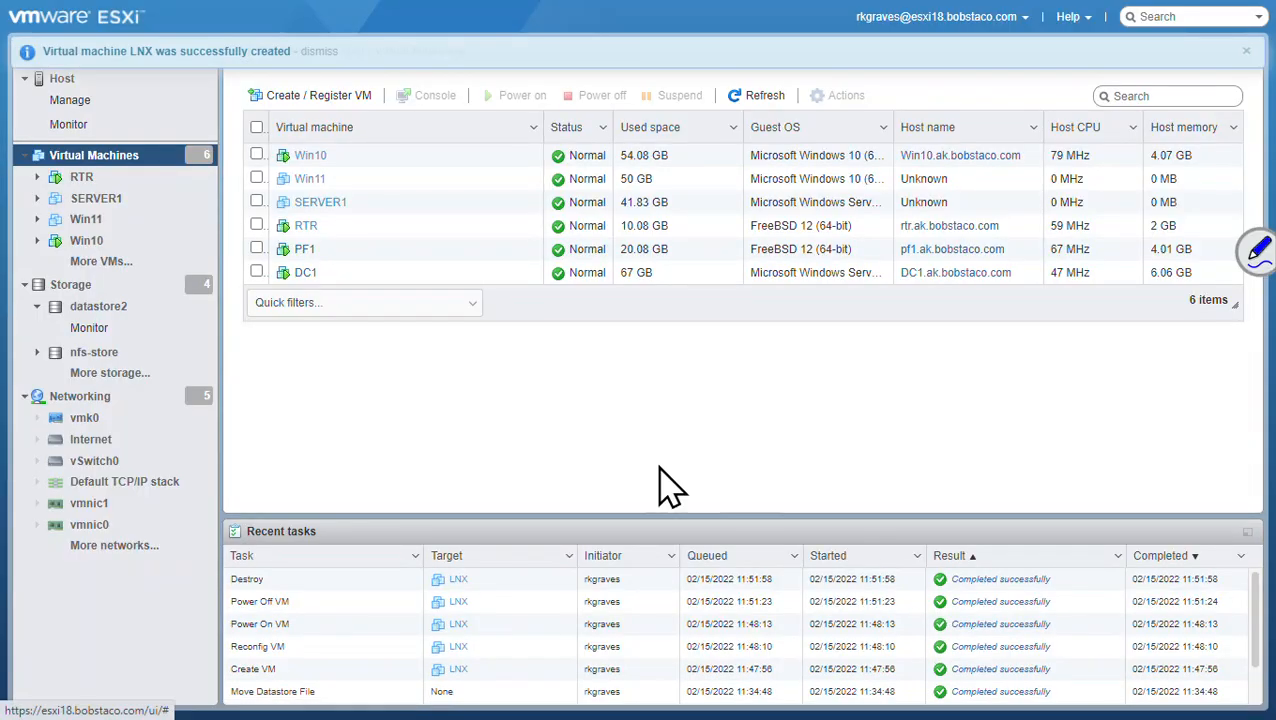
# Step: Verify in LNX's settings that CD/DVD Drive 1 connects the openSUSE ISO at power on, then save
pyautogui.rightClick(303, 297)
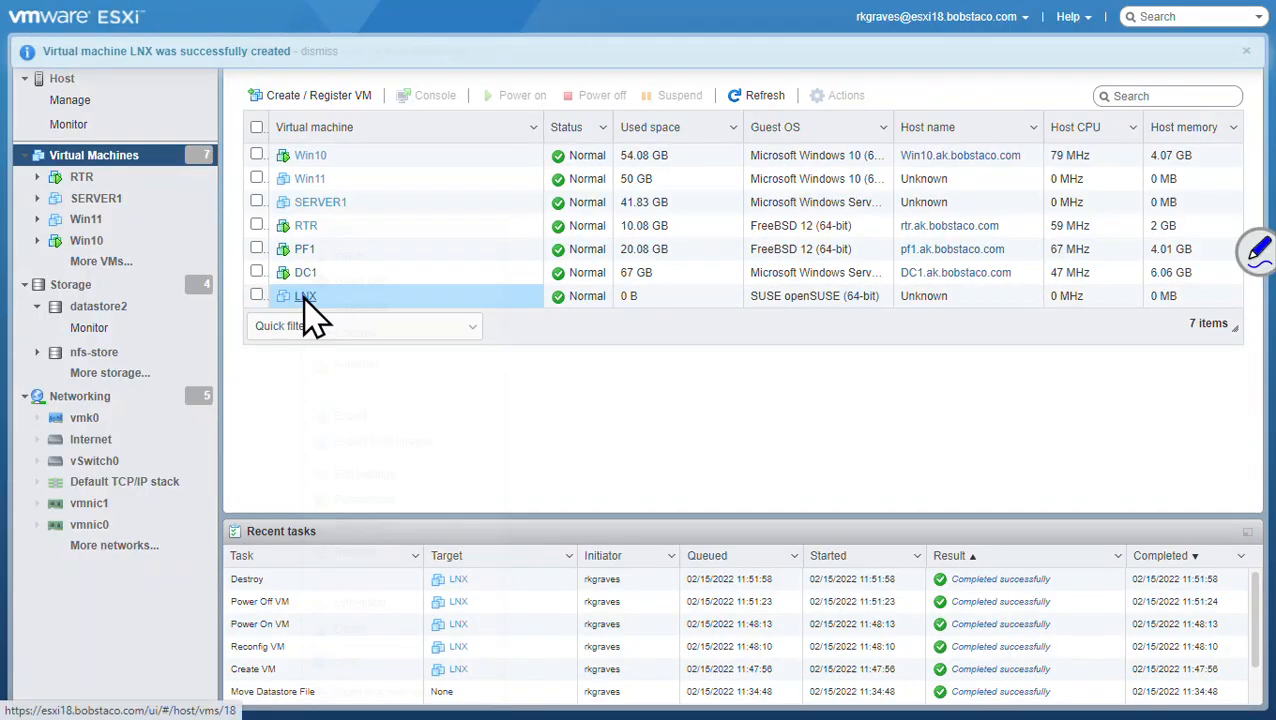
pyautogui.click(392, 476)
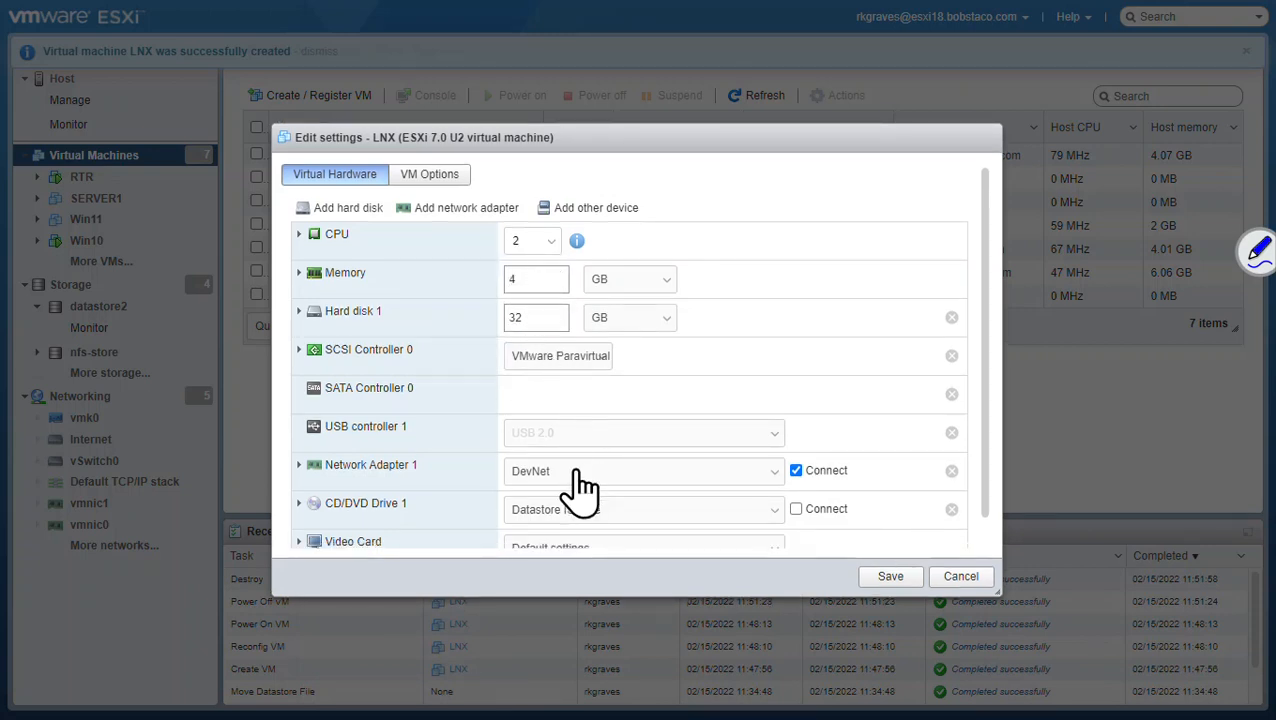
pyautogui.scroll(-1, 578, 480)
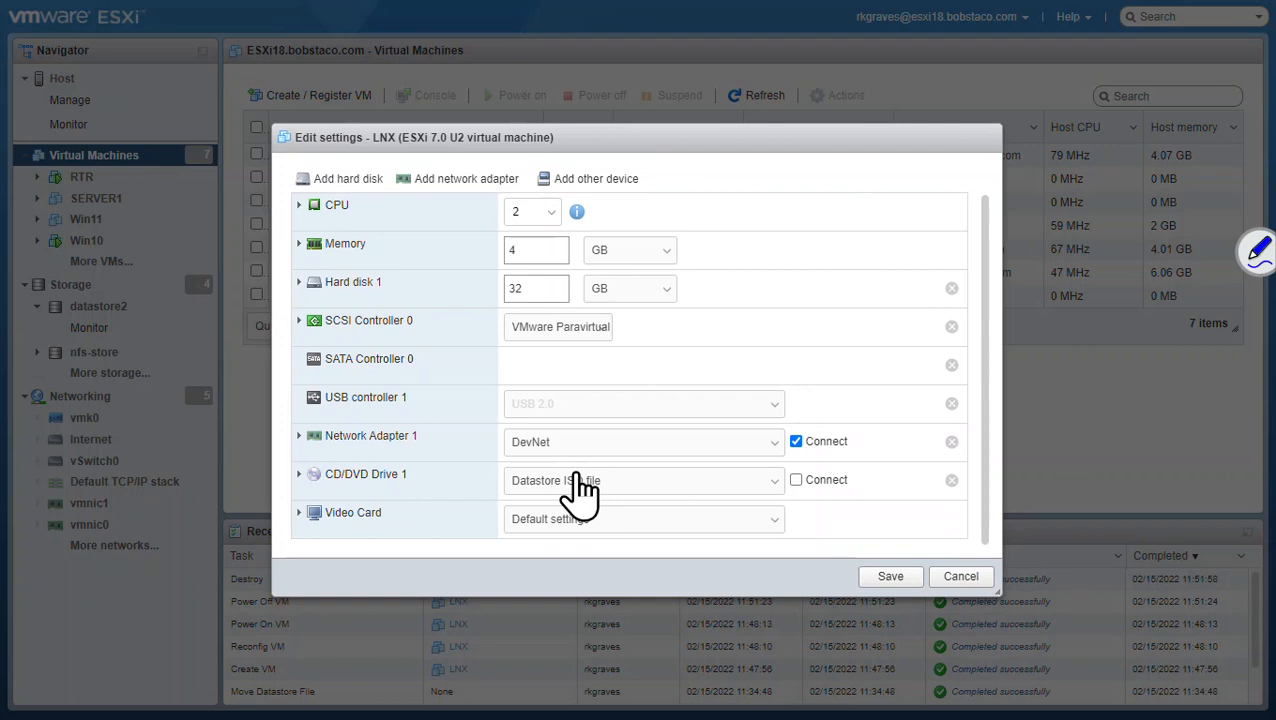
pyautogui.click(299, 475)
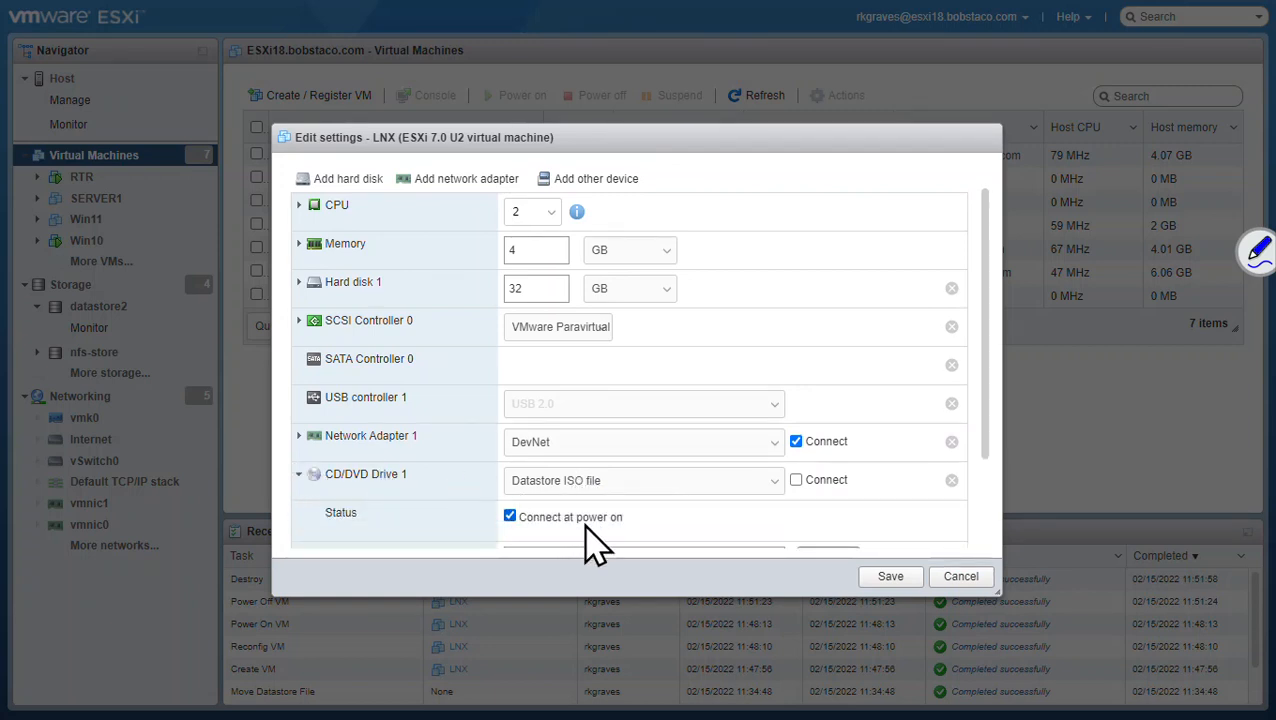
pyautogui.scroll(-3, 950, 468)
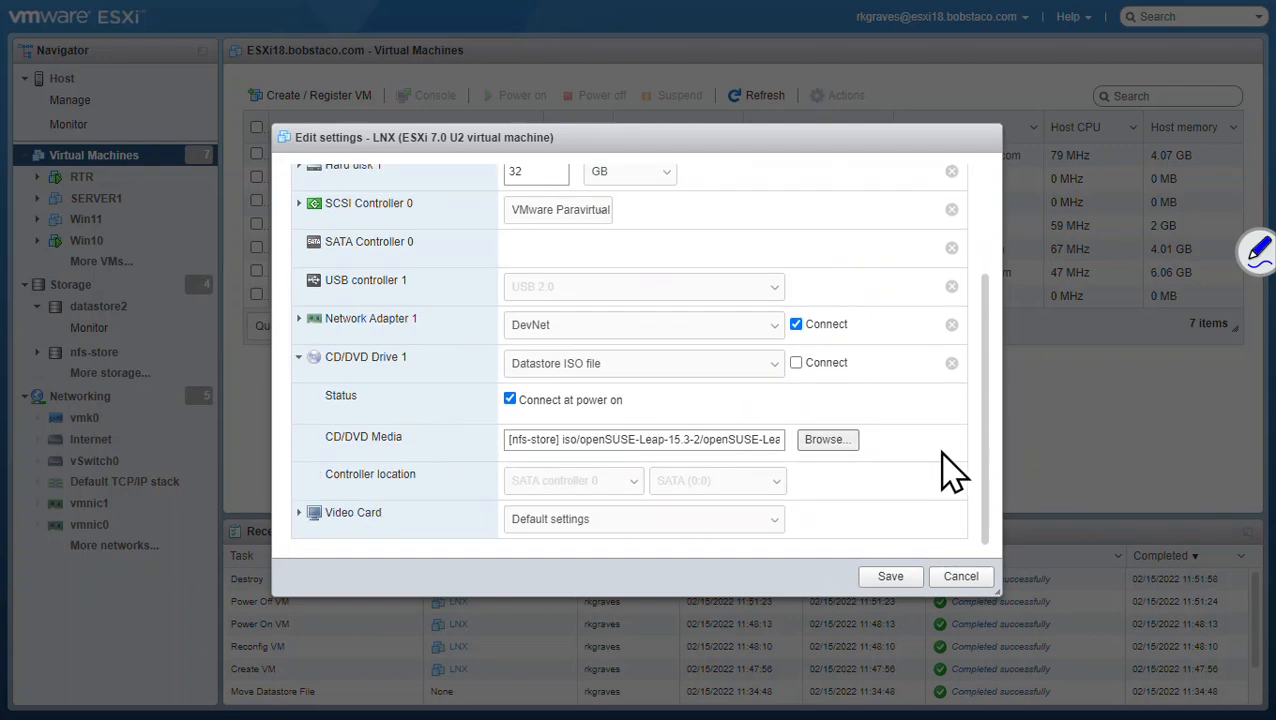
pyautogui.click(890, 578)
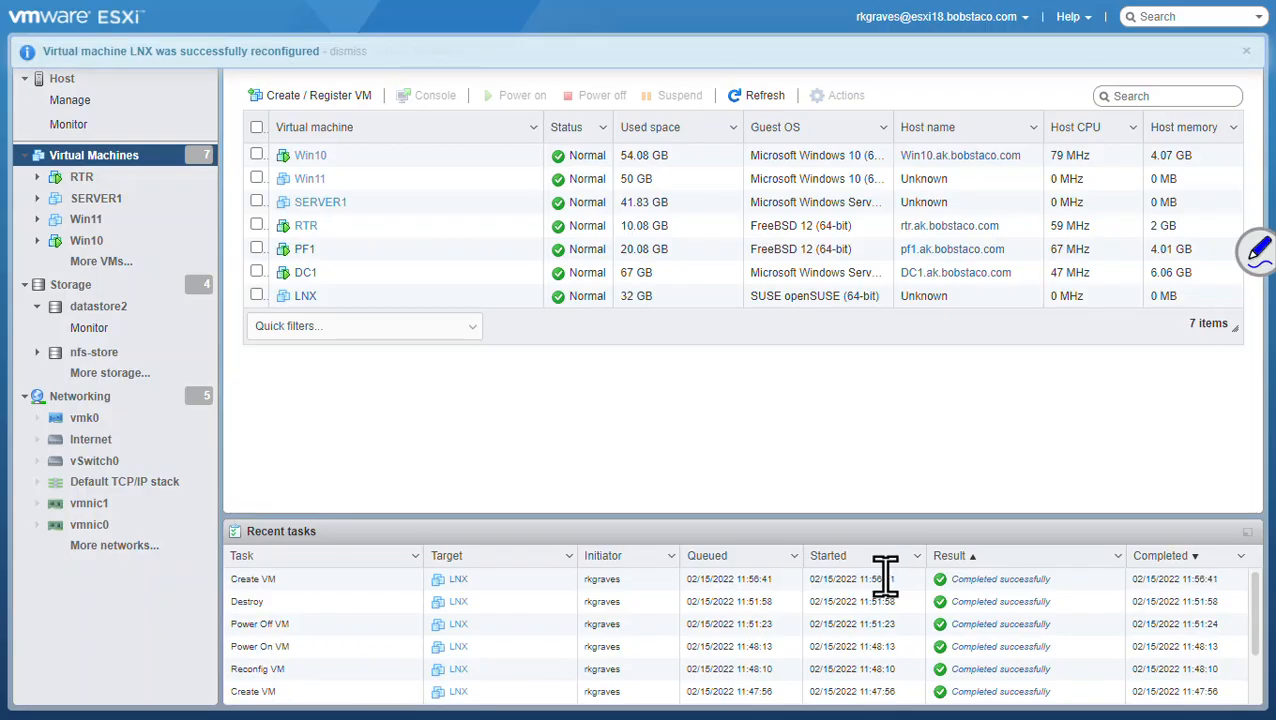
# Step: Open the LNX console and highlight Installation in the openSUSE boot menu
pyautogui.click(305, 297)
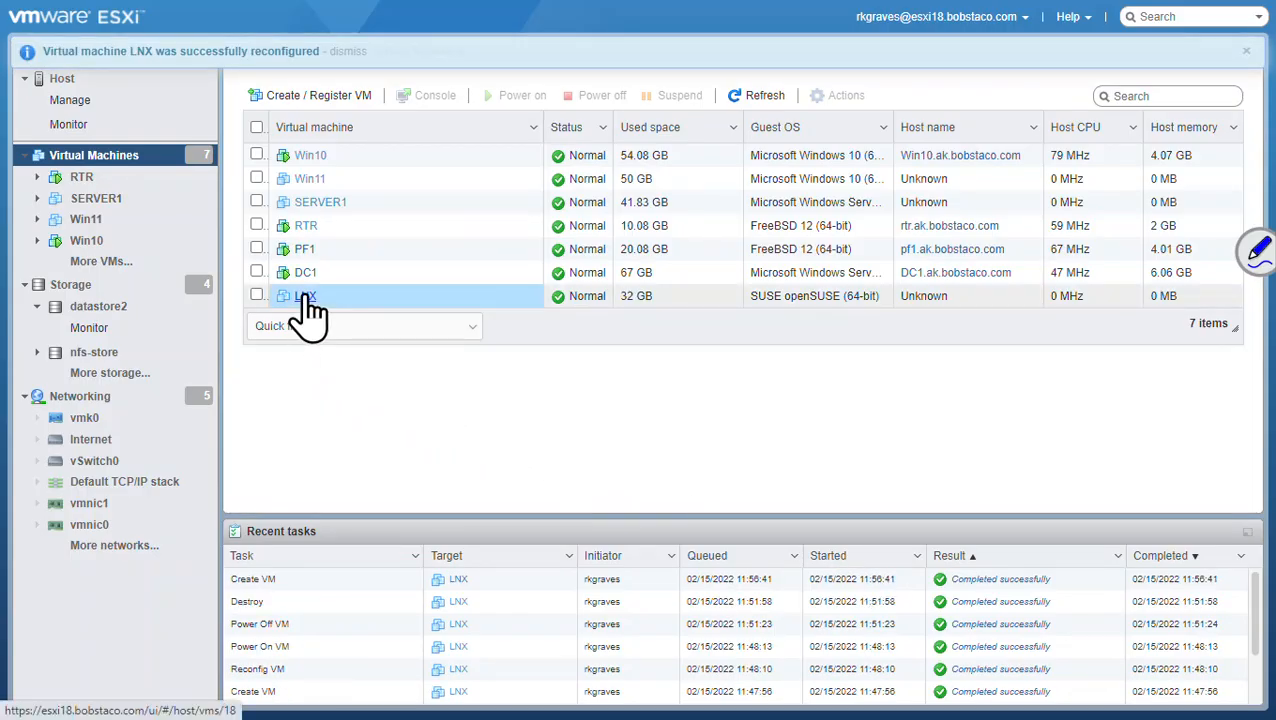
pyautogui.click(379, 183)
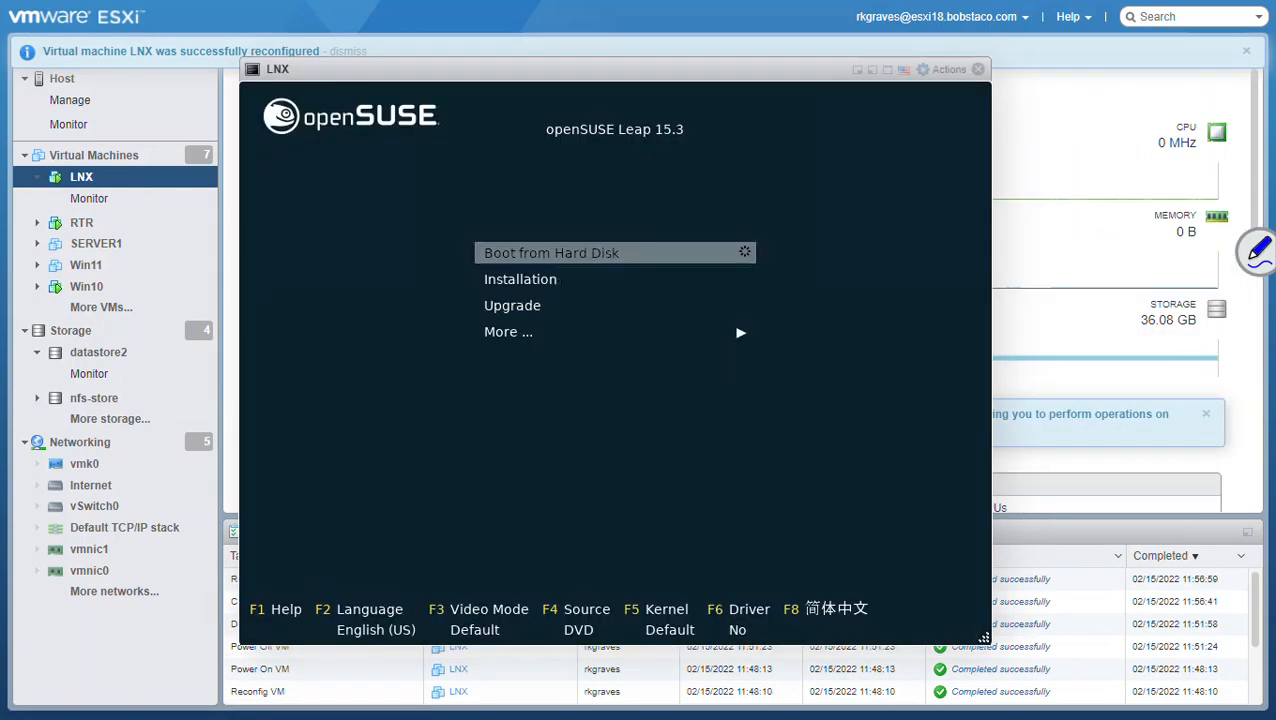
pyautogui.press('Down')
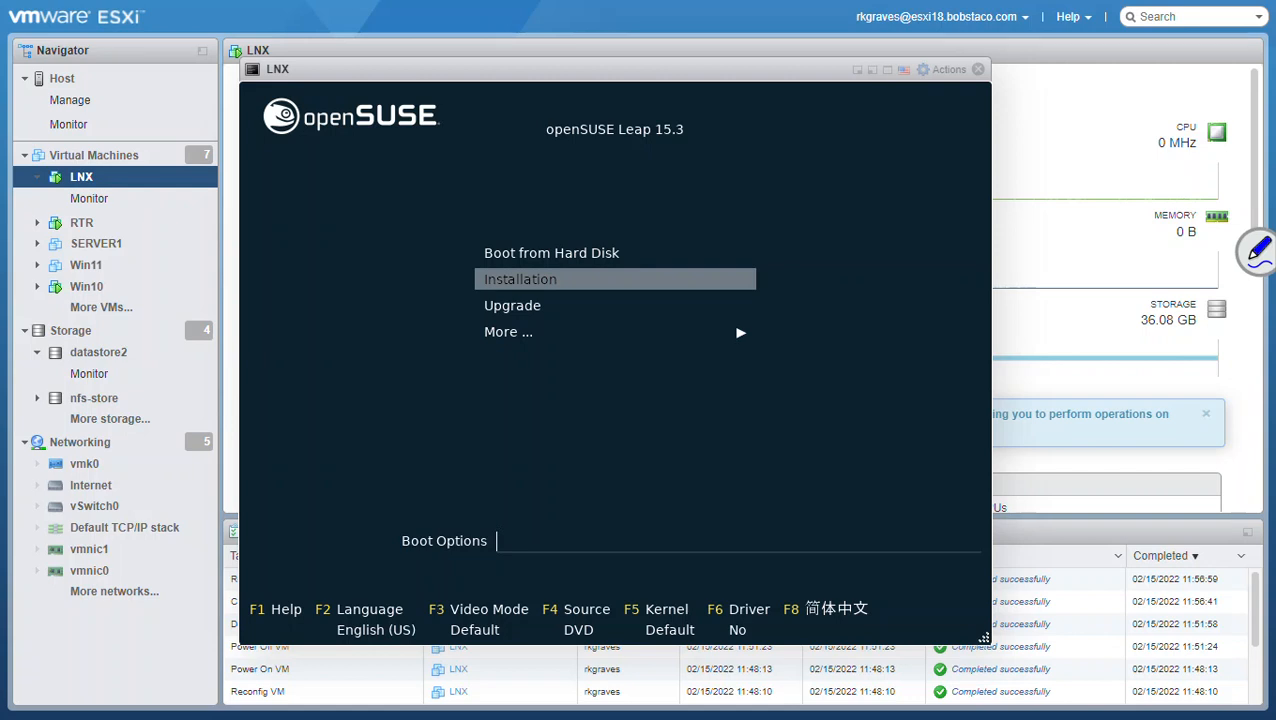
# Step: Launch the Installation entry to boot into the openSUSE Leap 15.3 installer
pyautogui.press('Return')
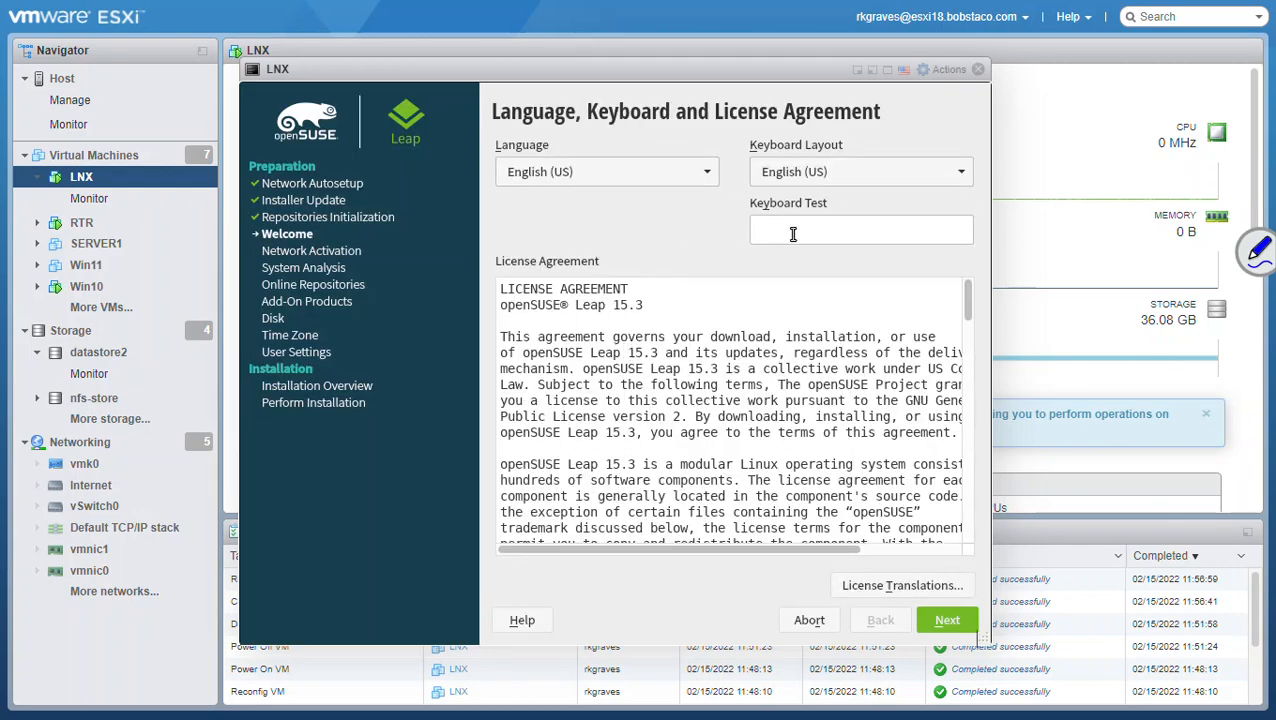
# Step: Type 'test' in the Keyboard Test field, scroll the license agreement, and accept it
pyautogui.click(794, 234)
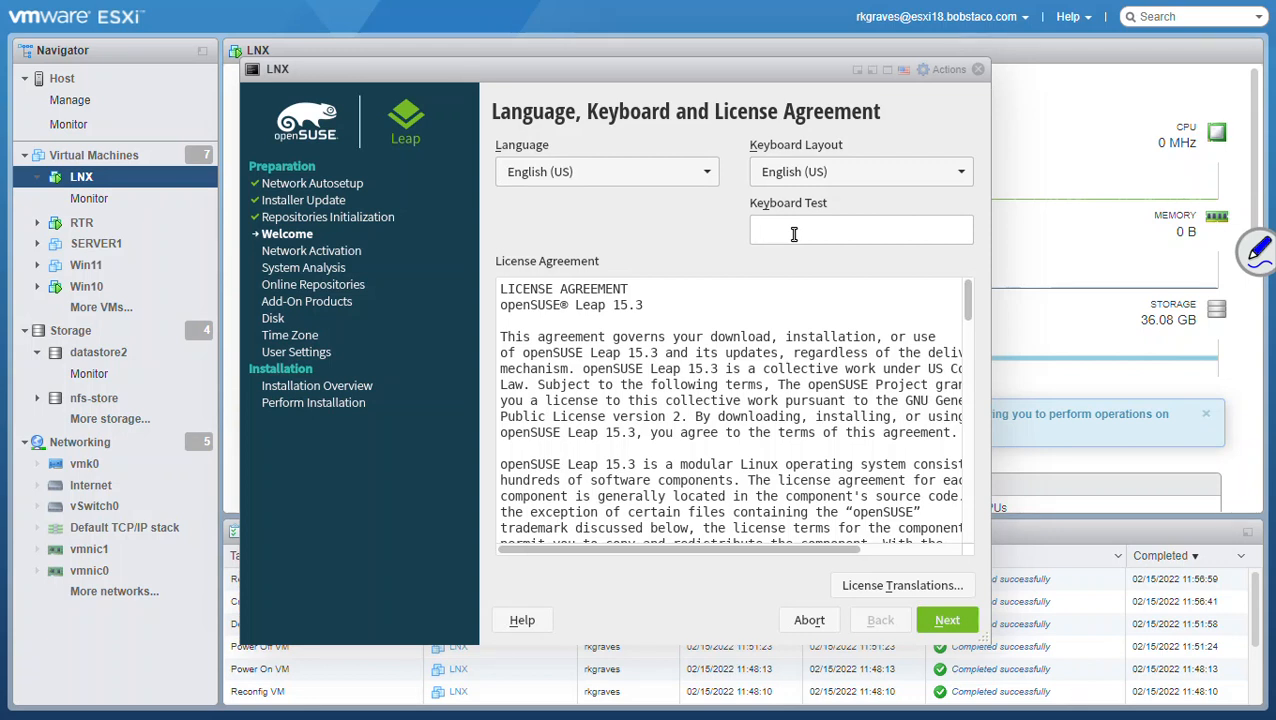
pyautogui.write('test')
pyautogui.moveTo(967, 315); pyautogui.dragTo(952, 535)
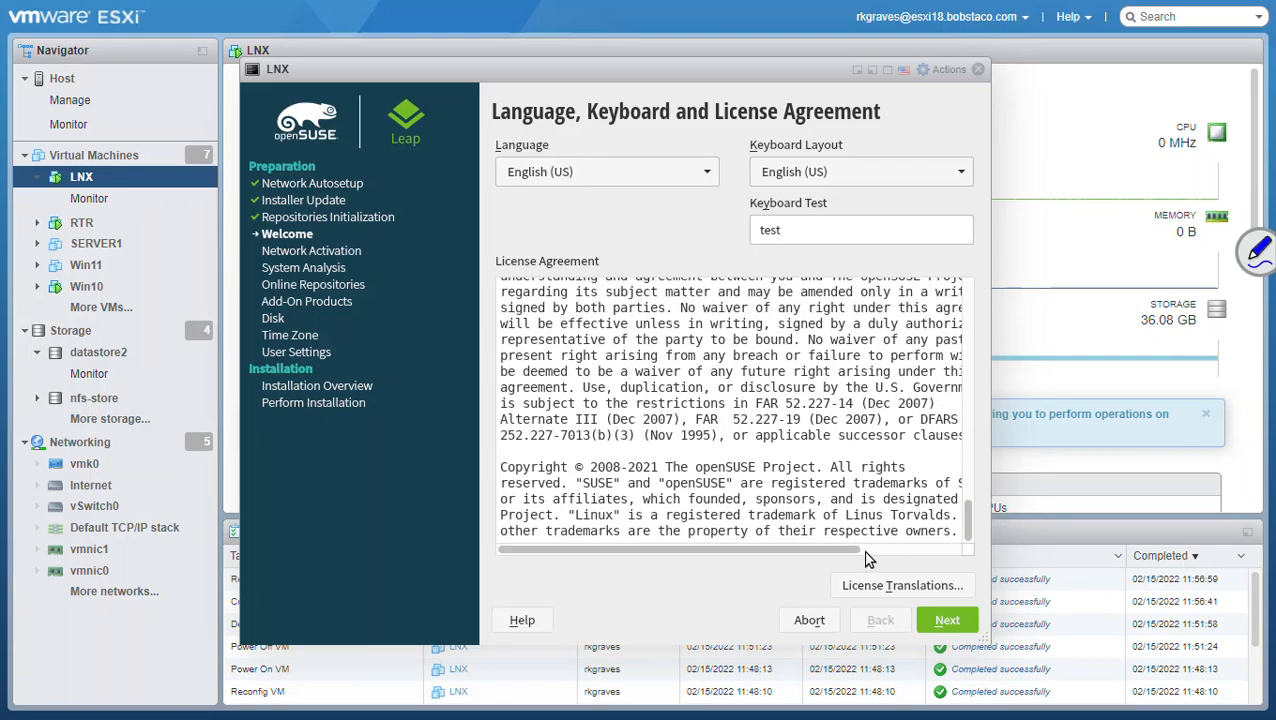
pyautogui.moveTo(843, 550); pyautogui.dragTo(795, 535)
pyautogui.click(950, 624)
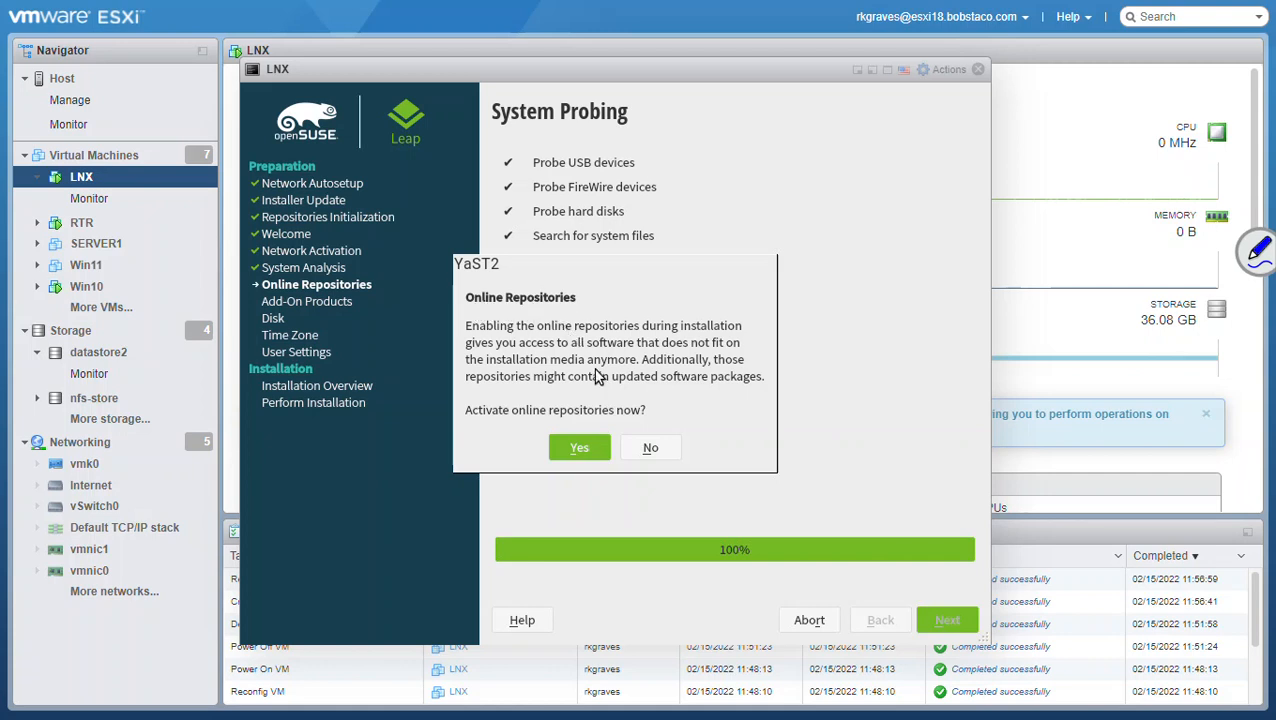
# Step: Answer Yes to the YaST2 prompt to activate online repositories
pyautogui.moveTo(474, 330); pyautogui.dragTo(747, 333)
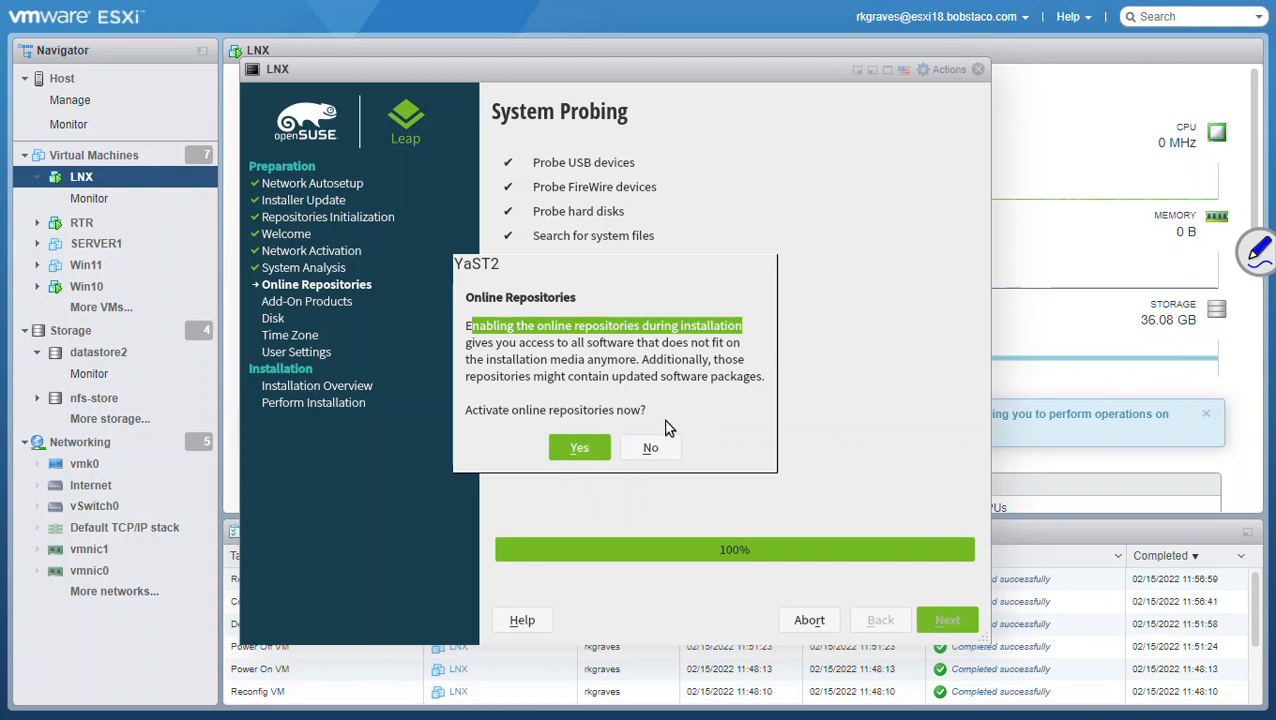
pyautogui.click(576, 447)
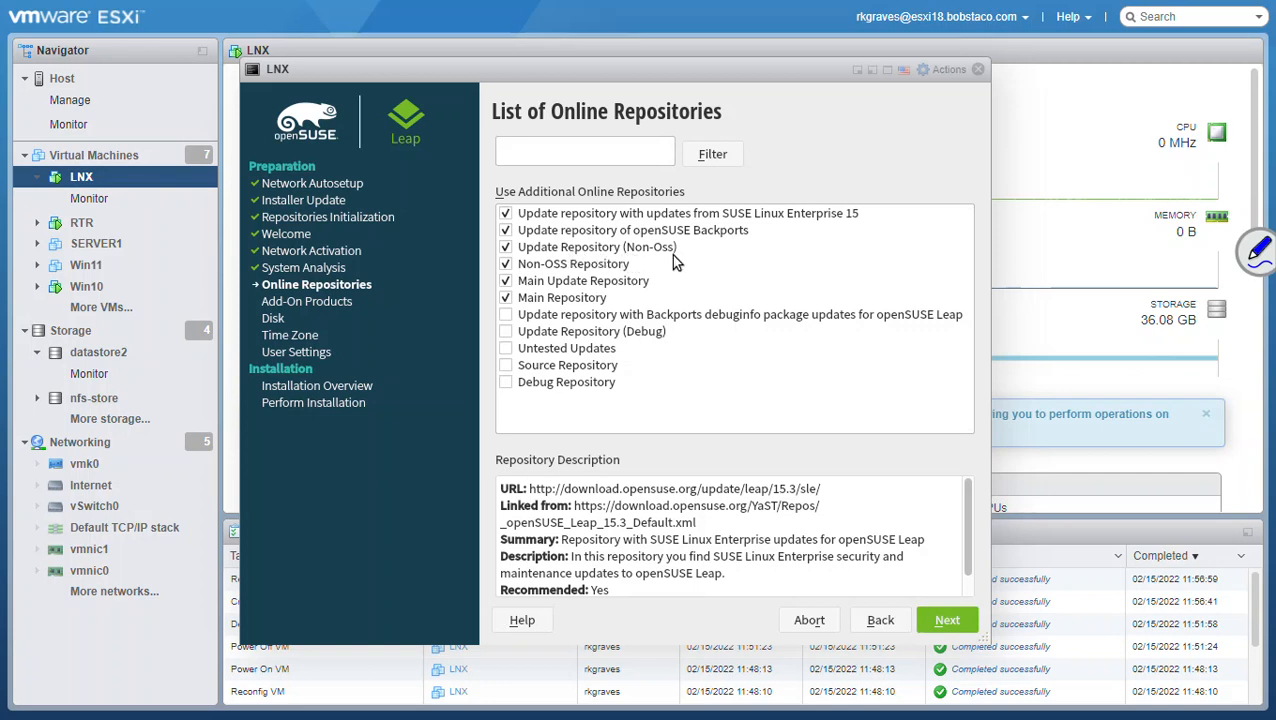
# Step: Enable the Non-OSS Repository, continue, and pick the Desktop with KDE Plasma role
pyautogui.click(506, 264)
pyautogui.click(945, 622)
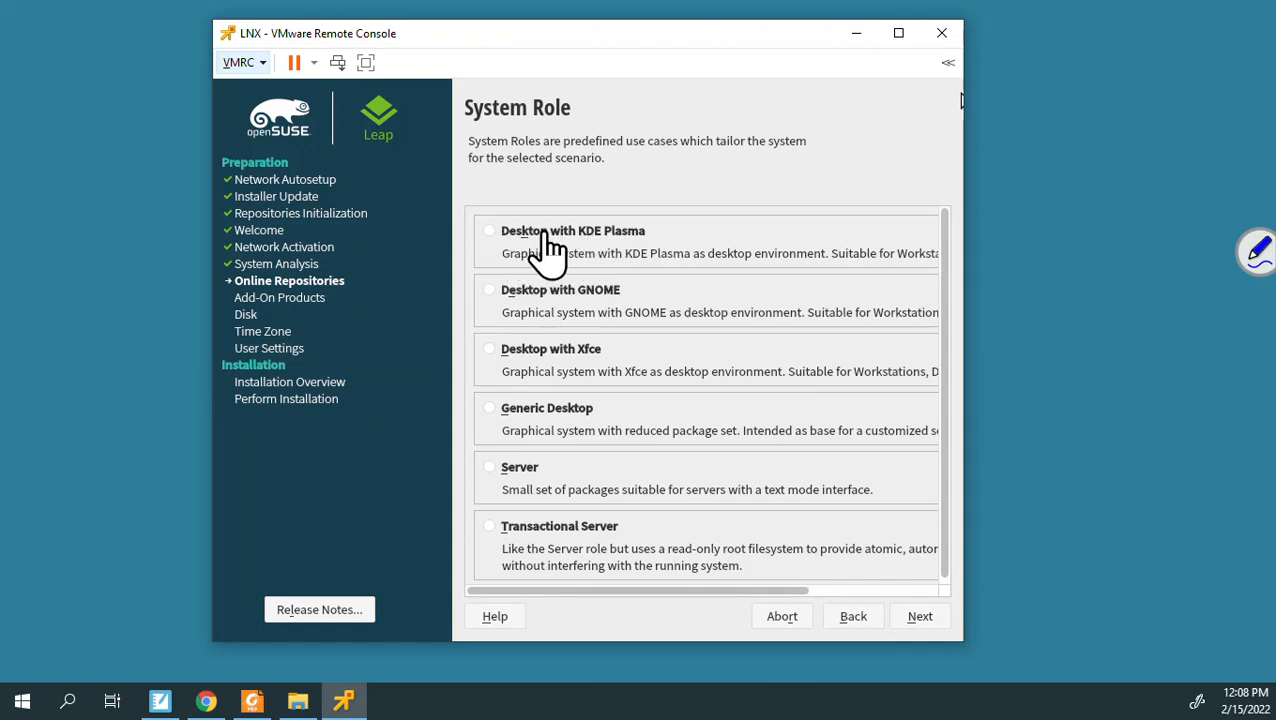
pyautogui.click(490, 237)
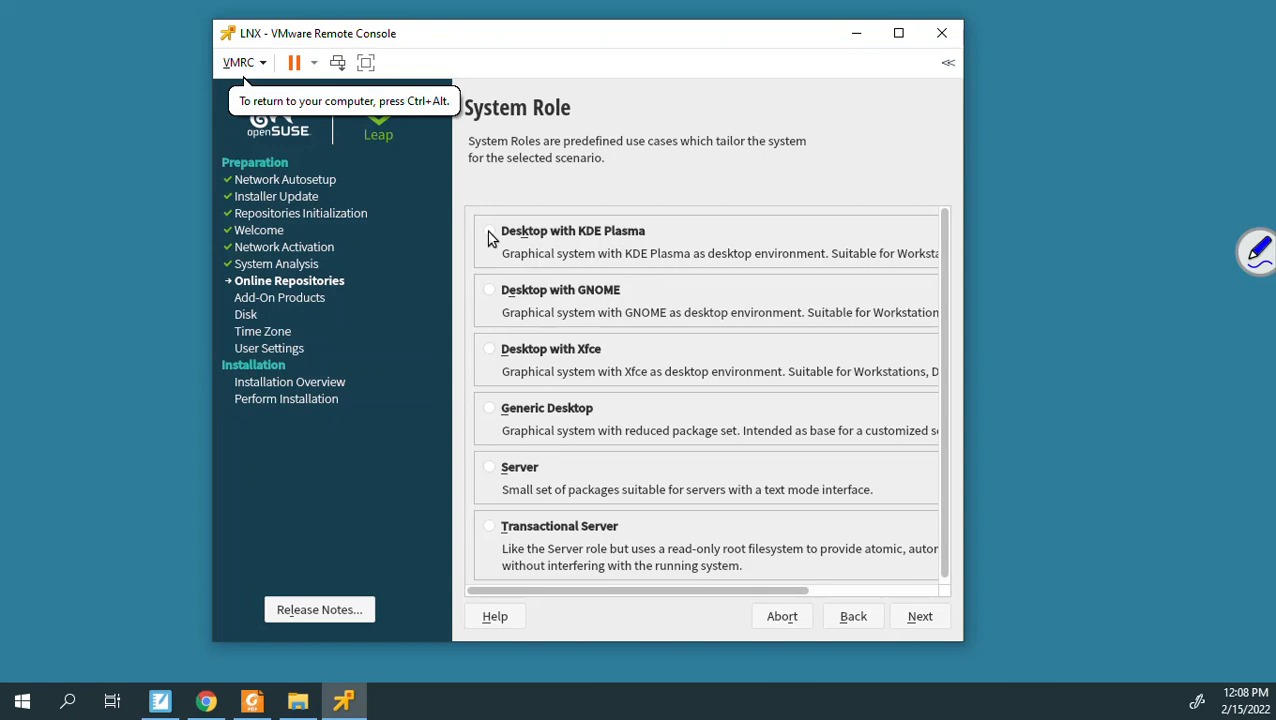
# Step: Make sure the Desktop with KDE Plasma radio button is selected as system role
pyautogui.click(490, 234)
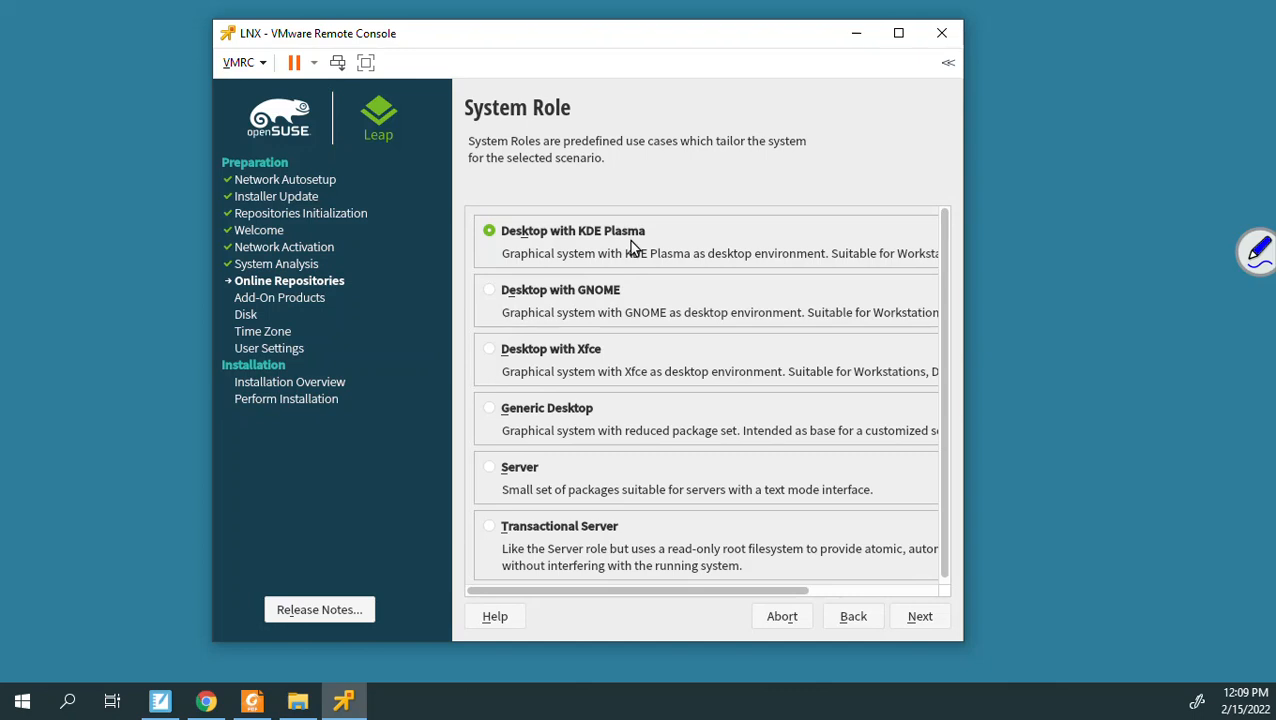
# Step: Advance to Suggested Partitioning and expand the details of the 10 subvolume actions
pyautogui.click(910, 622)
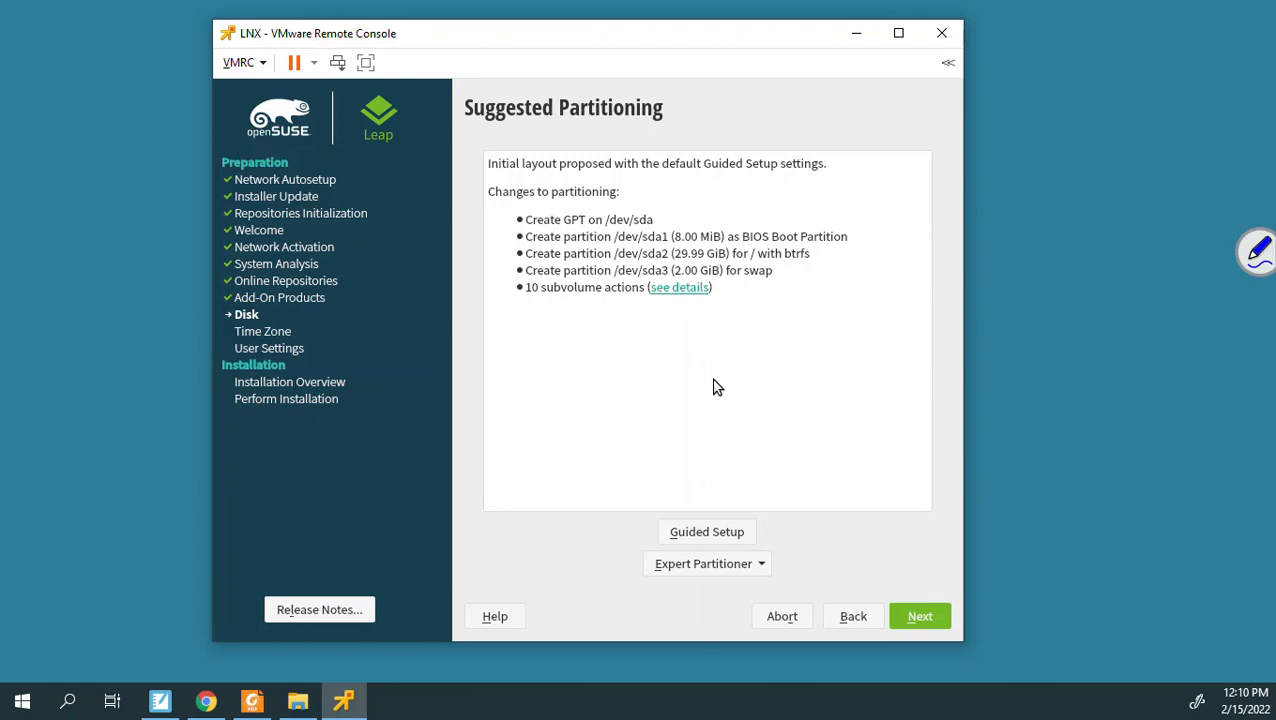
pyautogui.click(681, 288)
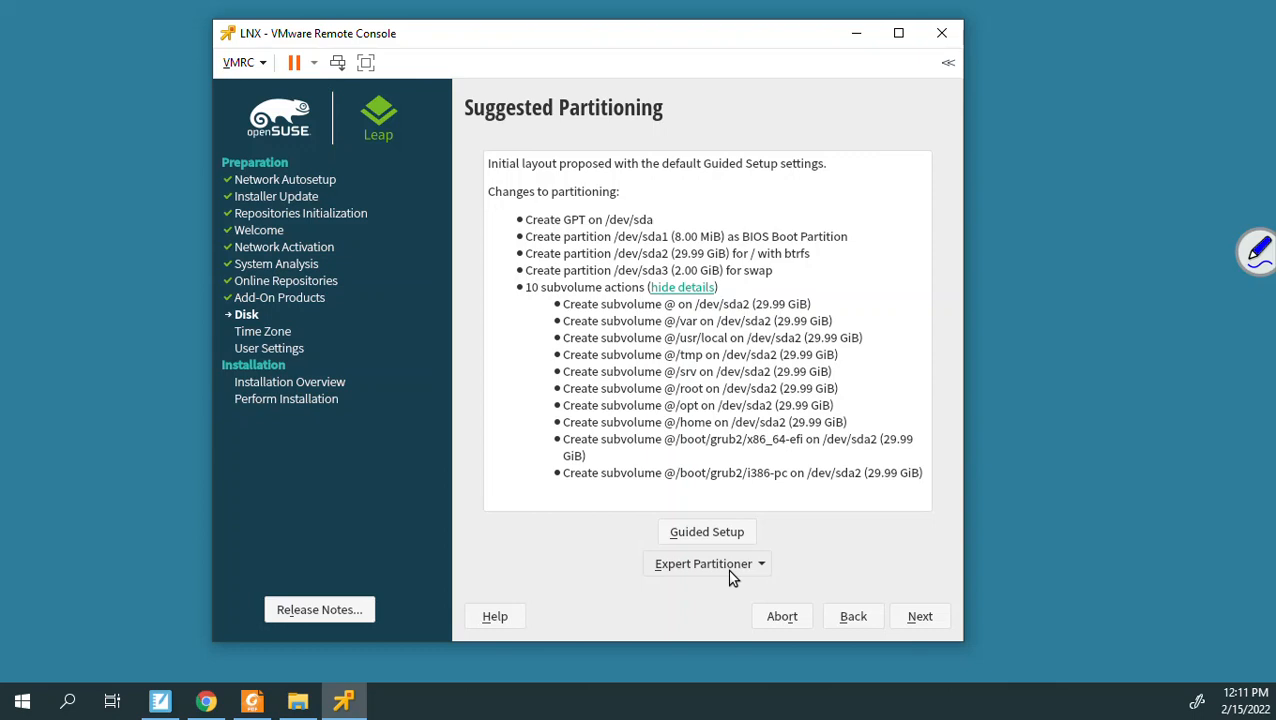
# Step: Accept the proposed /dev/sda layout with 29.99 GiB btrfs root and 2.00 GiB swap
pyautogui.click(926, 620)
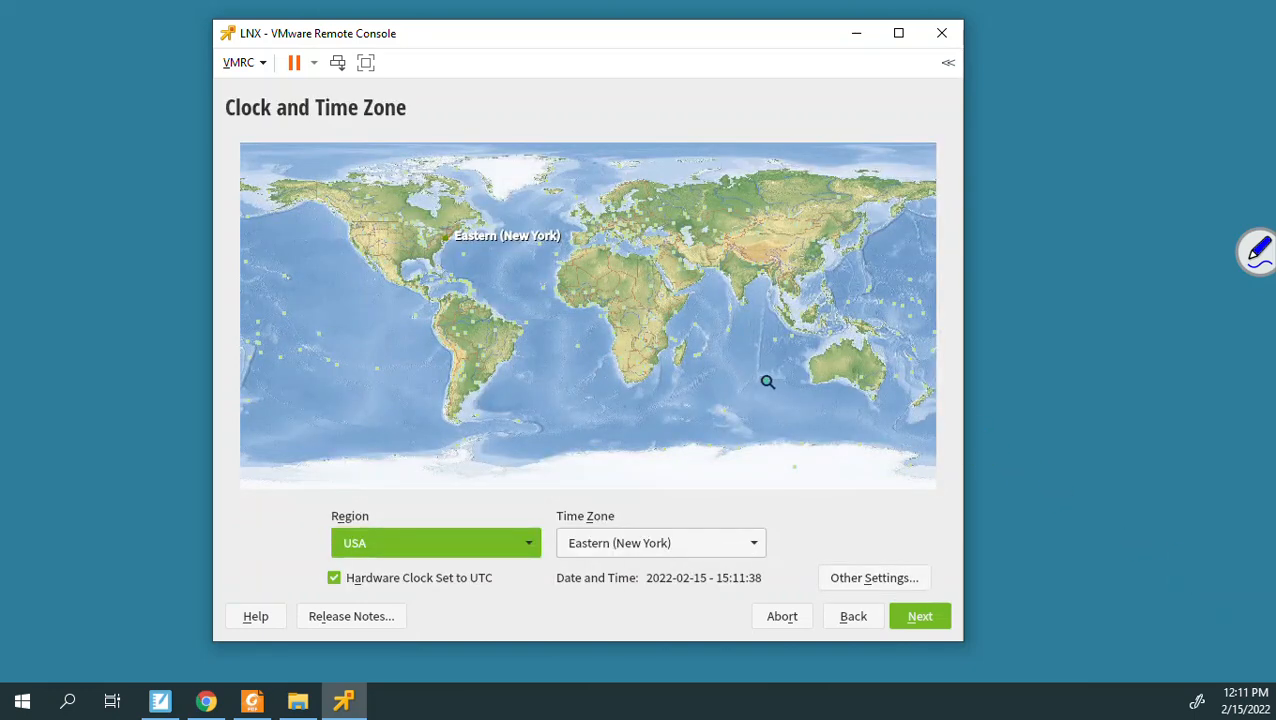
# Step: Pick USA, Pacific (Los Angeles) on the time zone map and continue
pyautogui.click(361, 251)
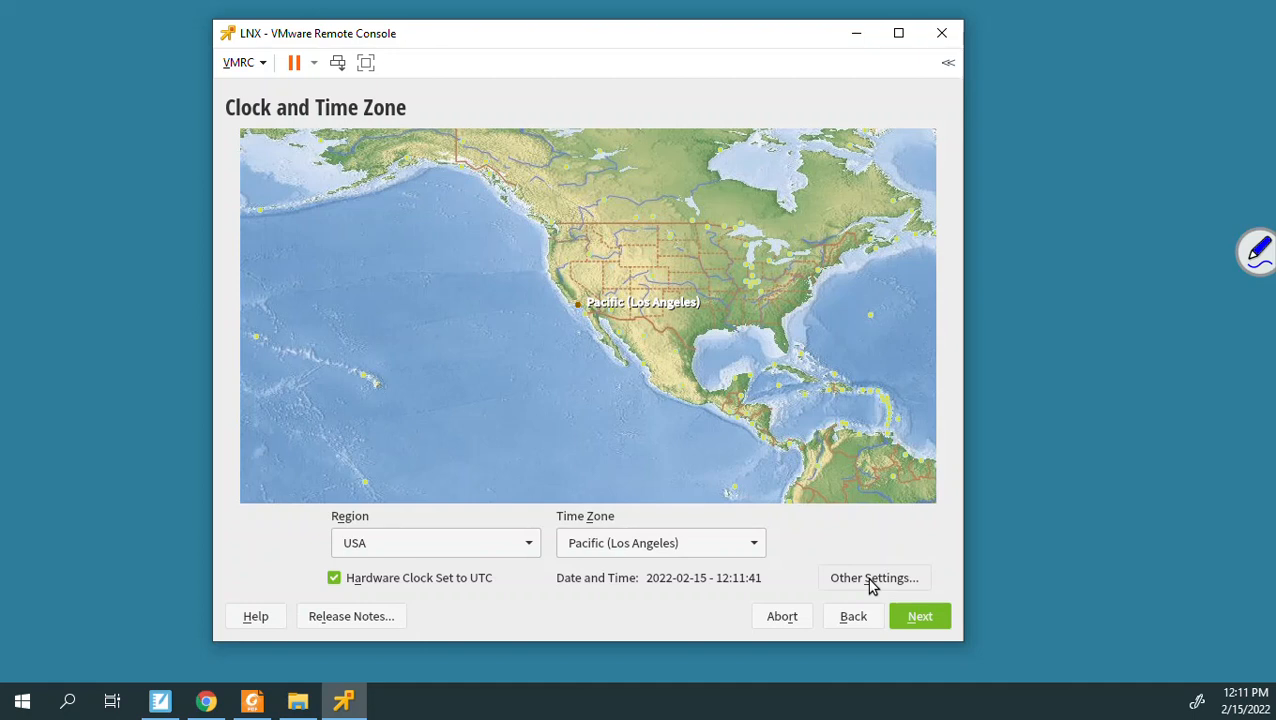
pyautogui.click(920, 617)
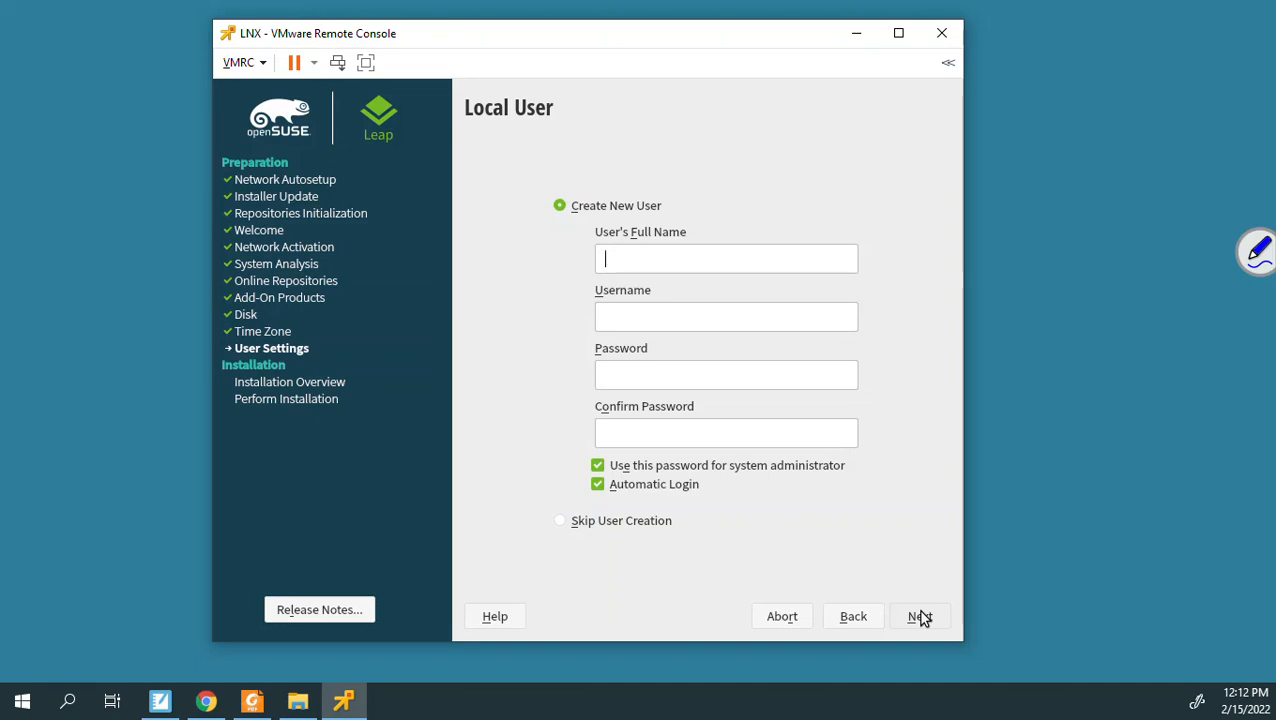
# Step: Create local user 'CITE-Root' with a confirmed password and automatic login disabled
pyautogui.write('CITE')
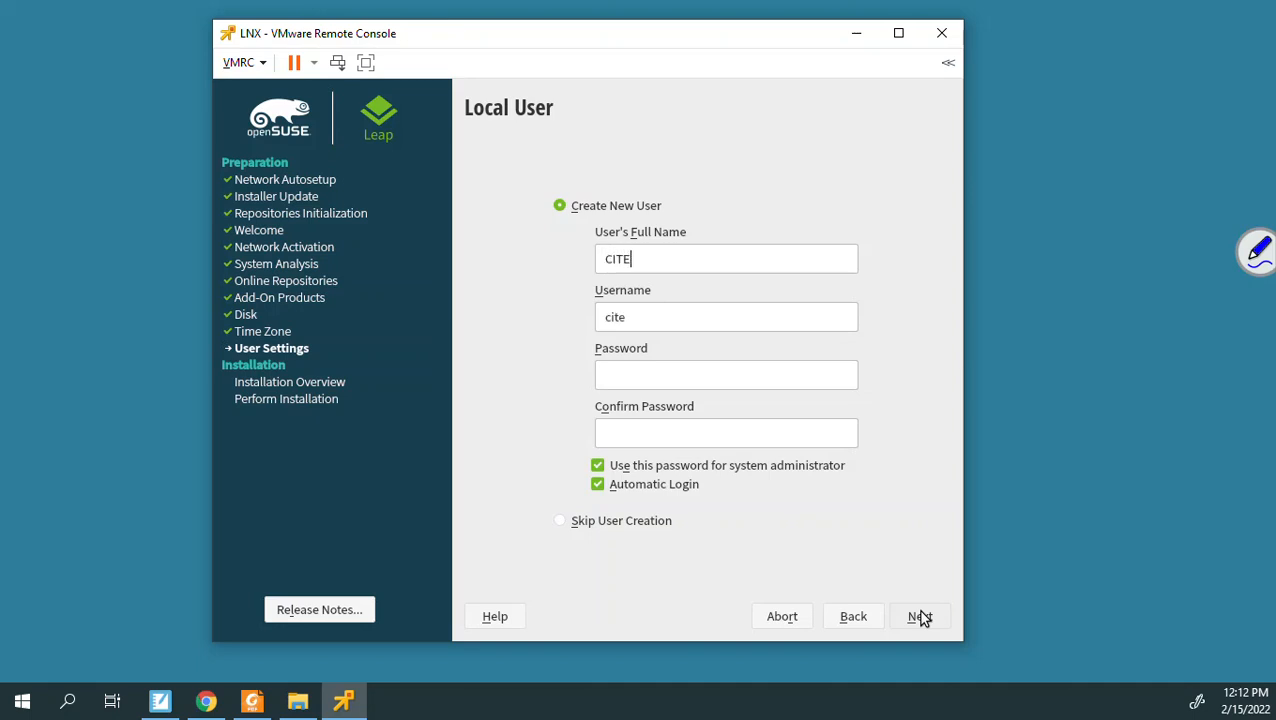
pyautogui.write('-Root')
pyautogui.moveTo(663, 317); pyautogui.dragTo(575, 319)
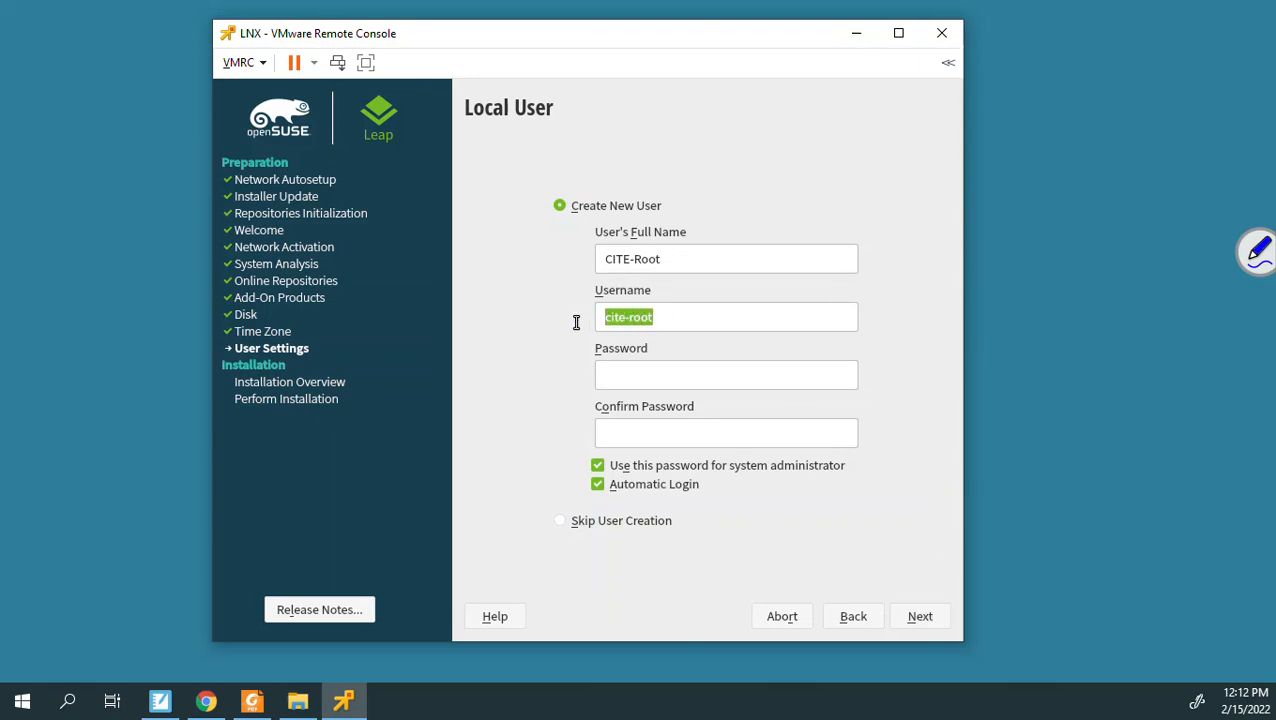
pyautogui.click(630, 385)
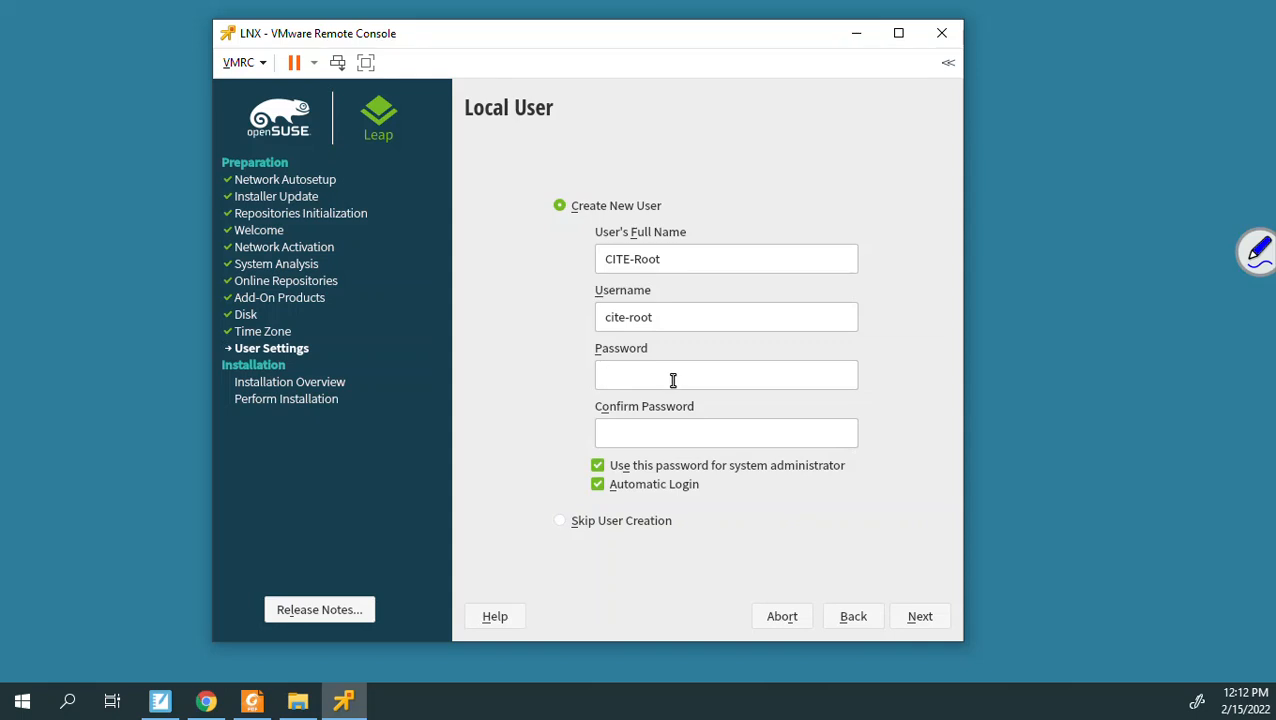
pyautogui.write('•••••••••••')
pyautogui.click(657, 438)
pyautogui.write('•••••••••••')
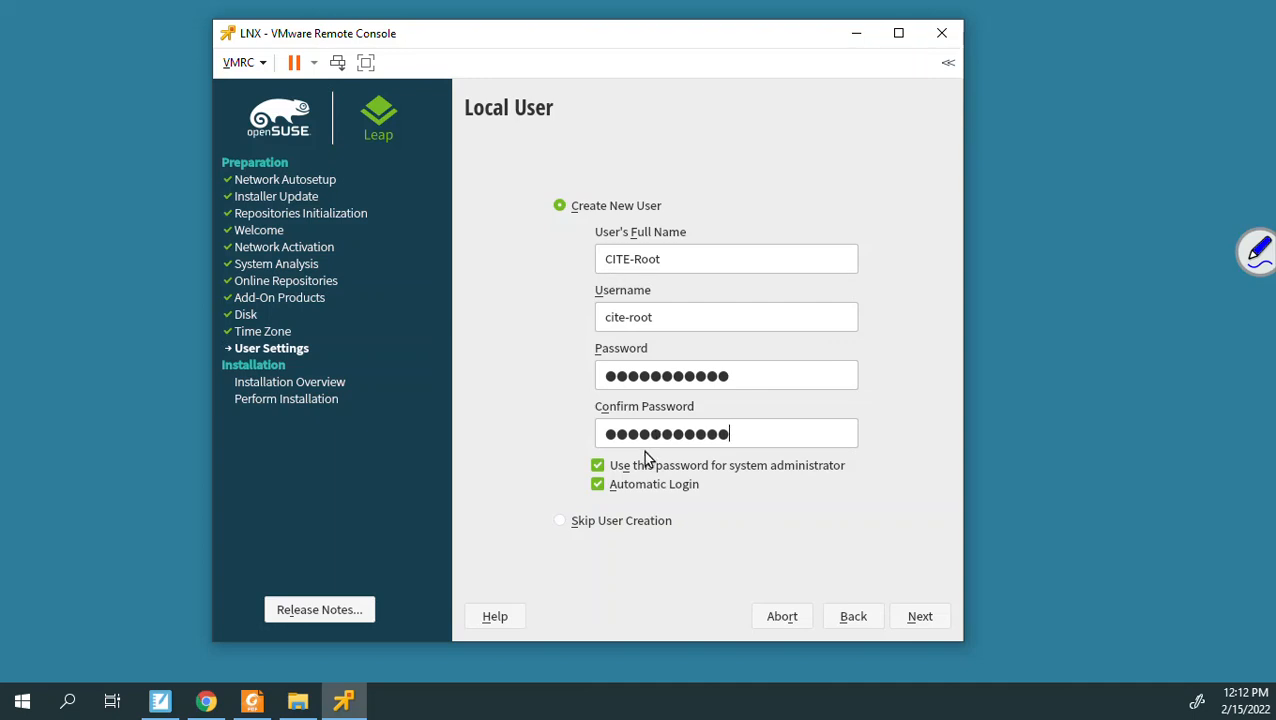
pyautogui.click(597, 488)
# Step: Continue to Installation Settings and bring up the Software pattern selection
pyautogui.click(919, 616)
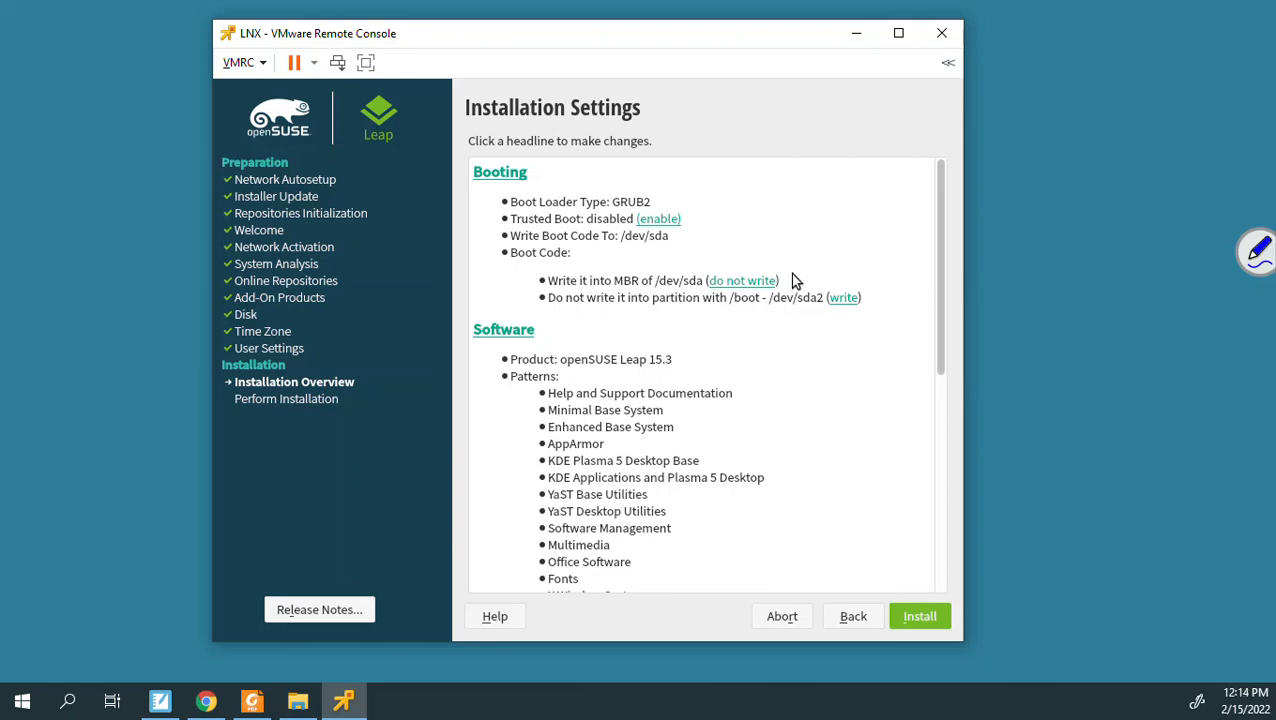
pyautogui.moveTo(939, 249)
pyautogui.mouseDown()
pyautogui.moveTo(934, 307)
pyautogui.moveTo(931, 244)
pyautogui.mouseUp()
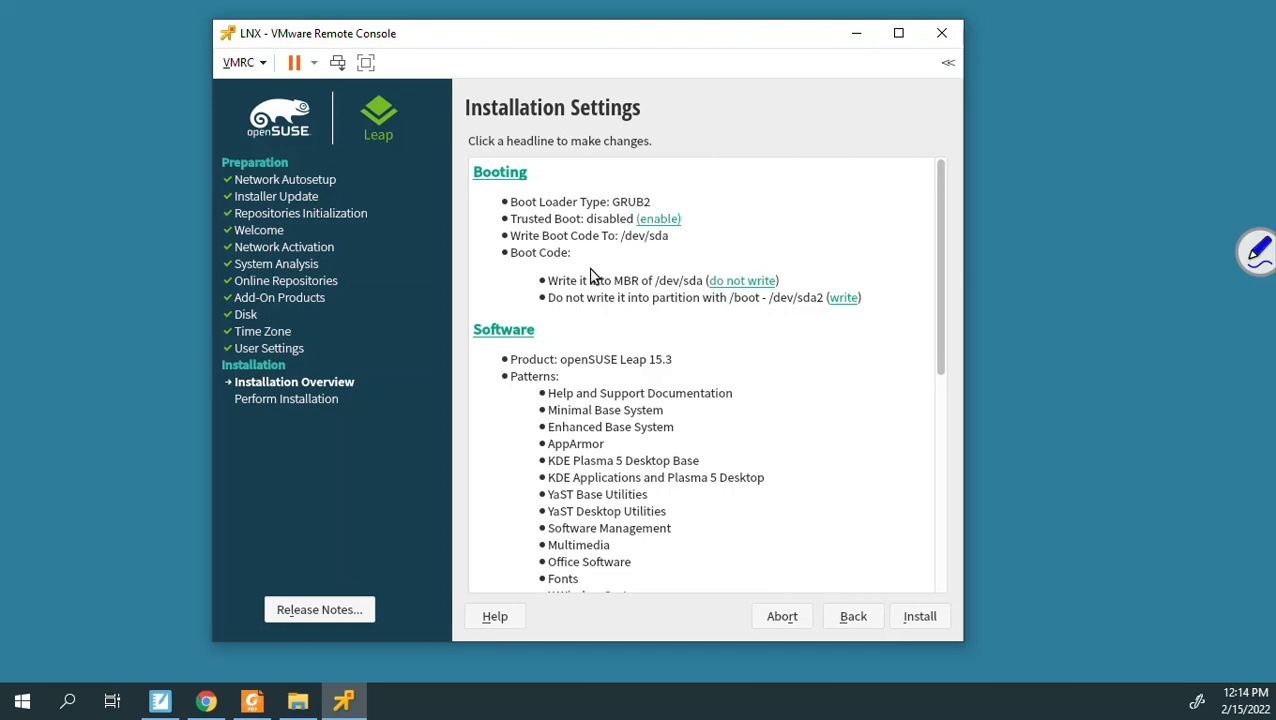
pyautogui.click(511, 332)
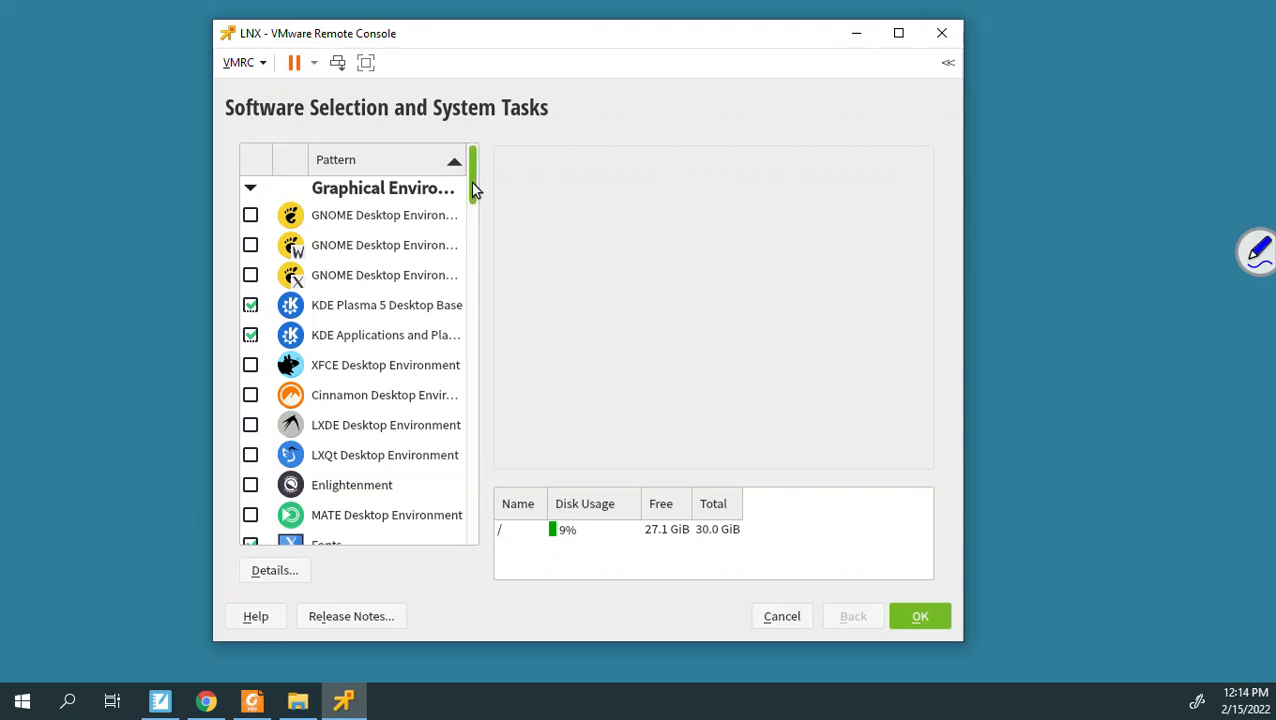
# Step: Review the checked KDE Plasma patterns and confirm the Software Selection unchanged
pyautogui.scroll(-5, 471, 181)
pyautogui.moveTo(473, 215); pyautogui.dragTo(458, 288)
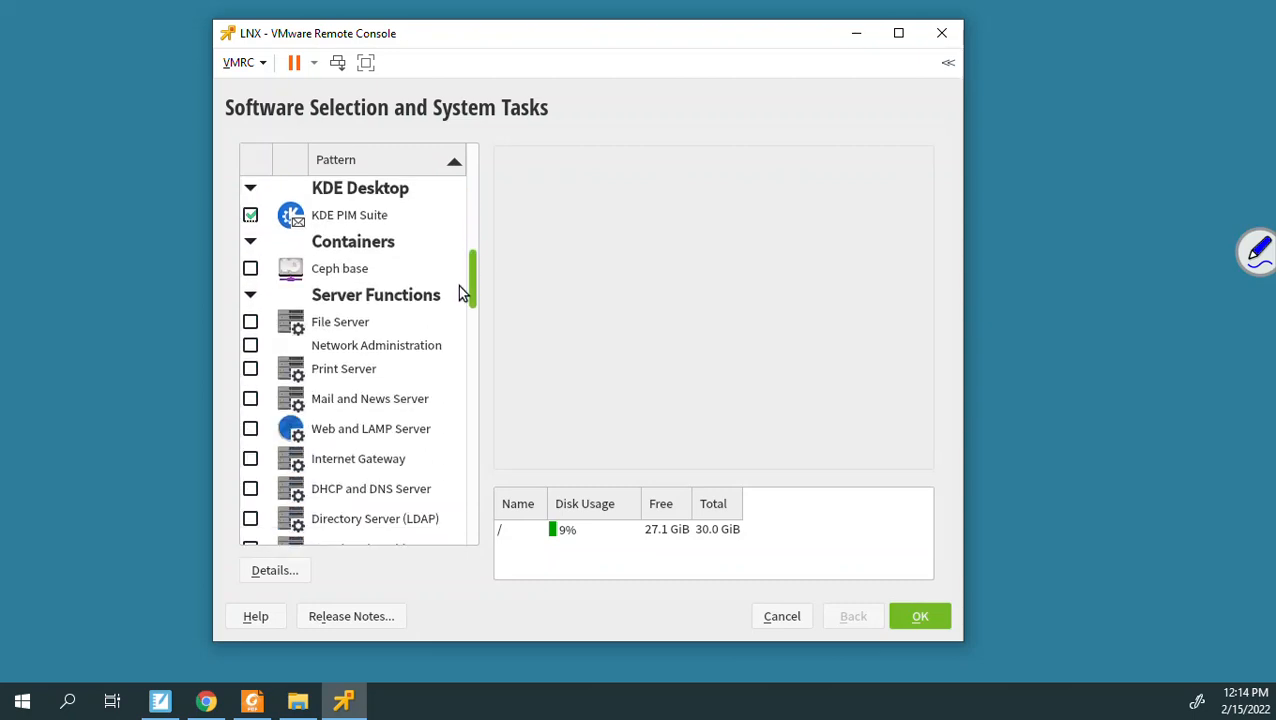
pyautogui.moveTo(458, 285); pyautogui.dragTo(459, 294)
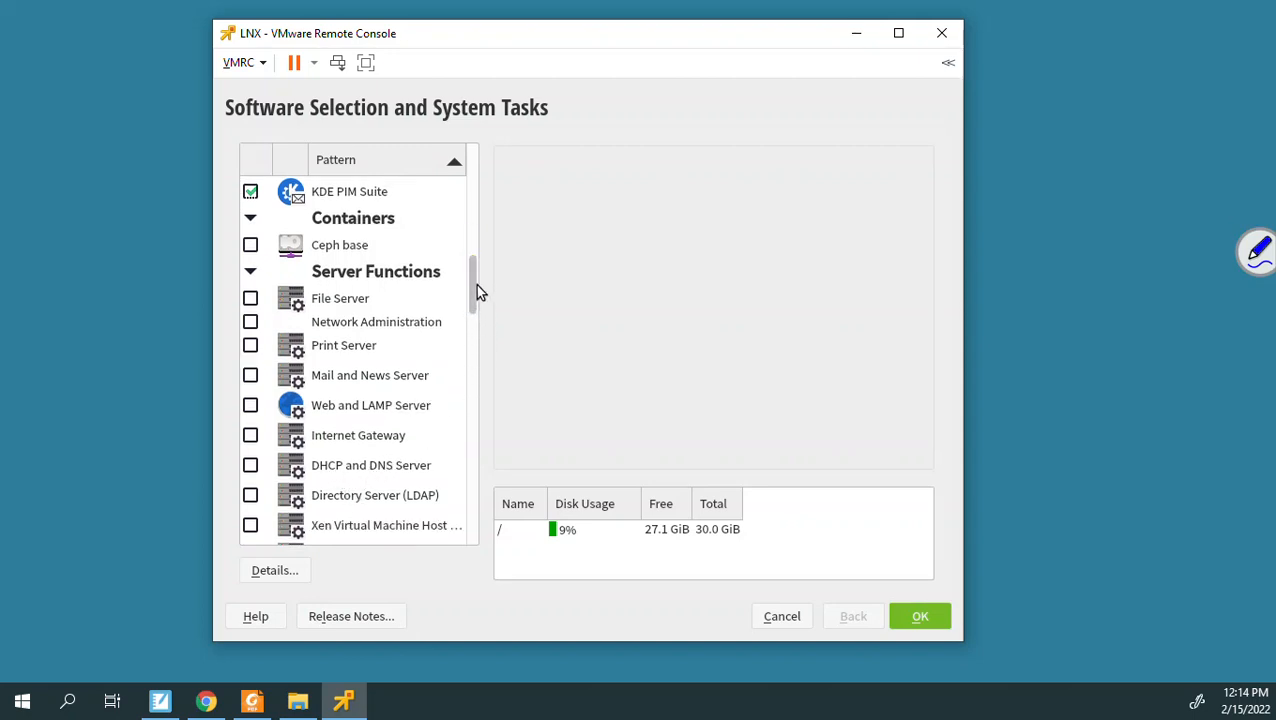
pyautogui.moveTo(474, 284); pyautogui.dragTo(460, 179)
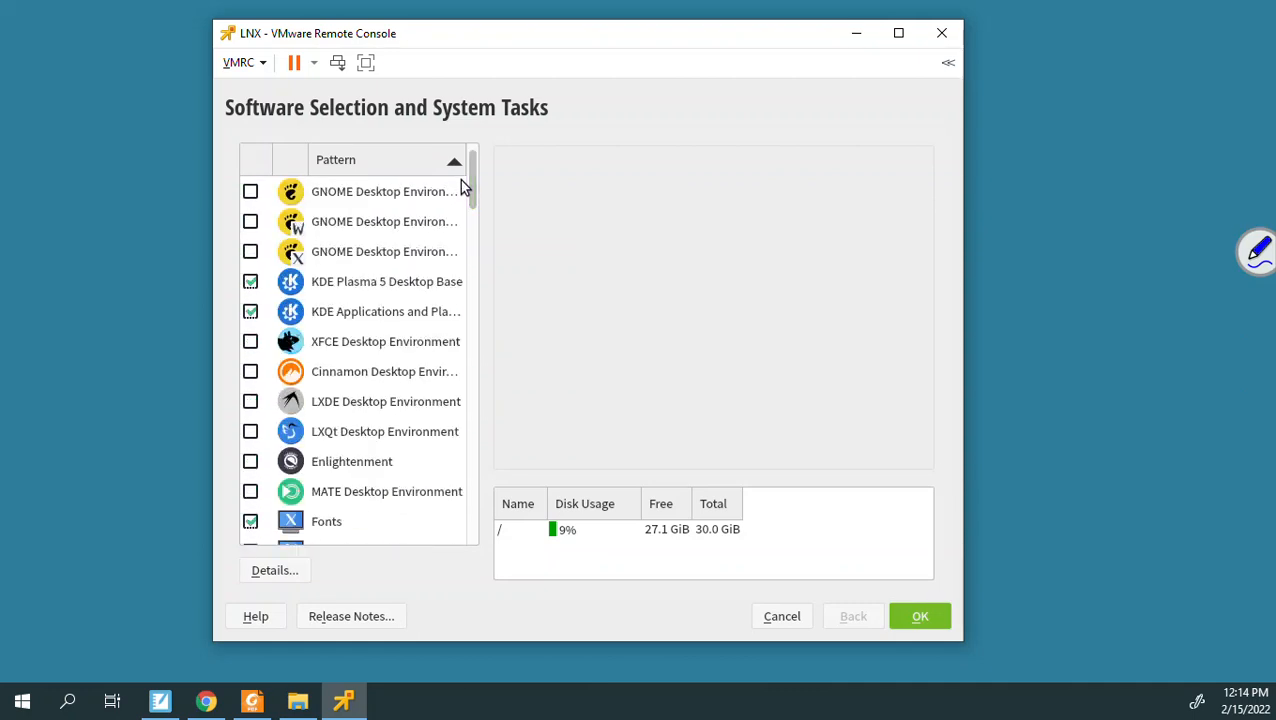
pyautogui.click(920, 616)
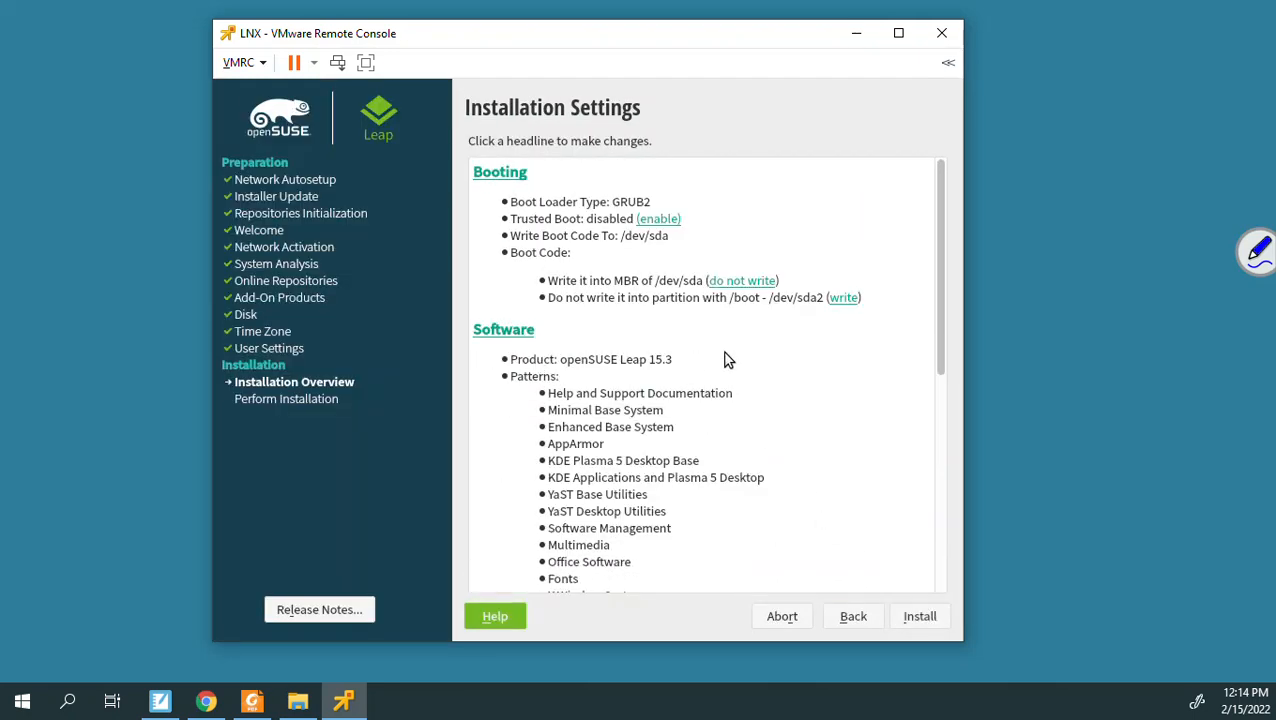
pyautogui.moveTo(942, 304); pyautogui.dragTo(926, 485)
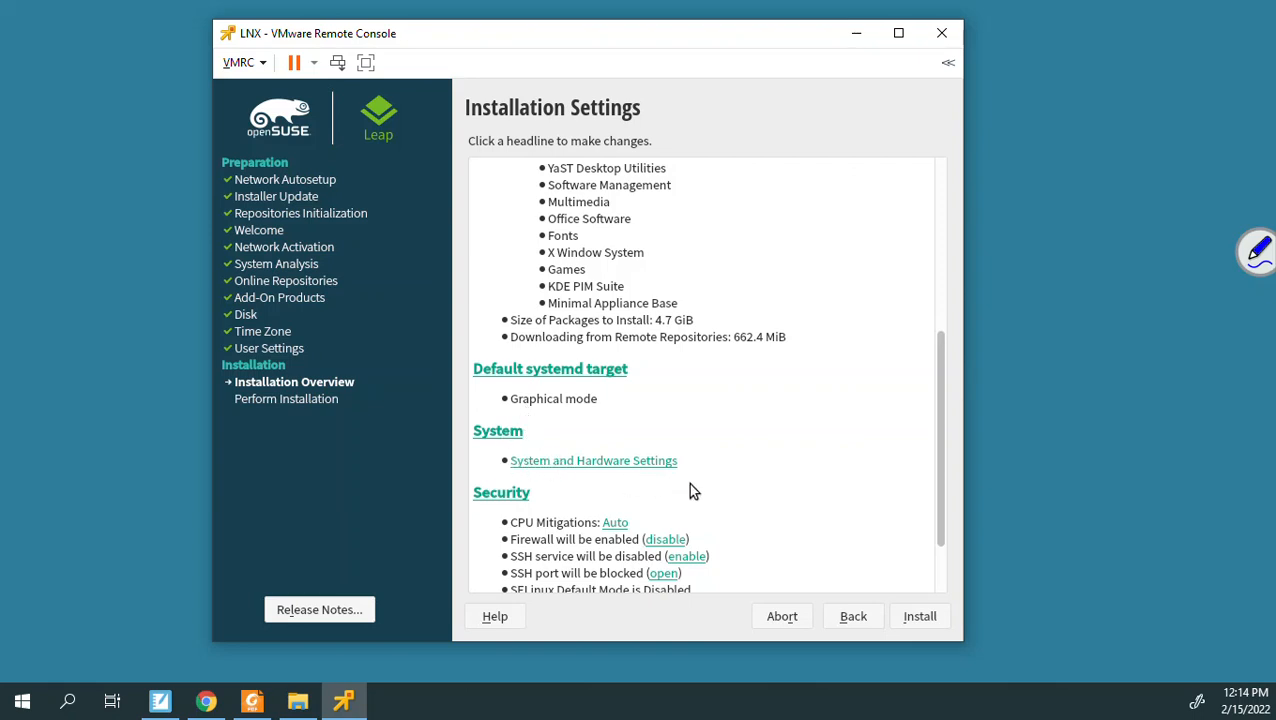
pyautogui.moveTo(930, 495); pyautogui.dragTo(926, 558)
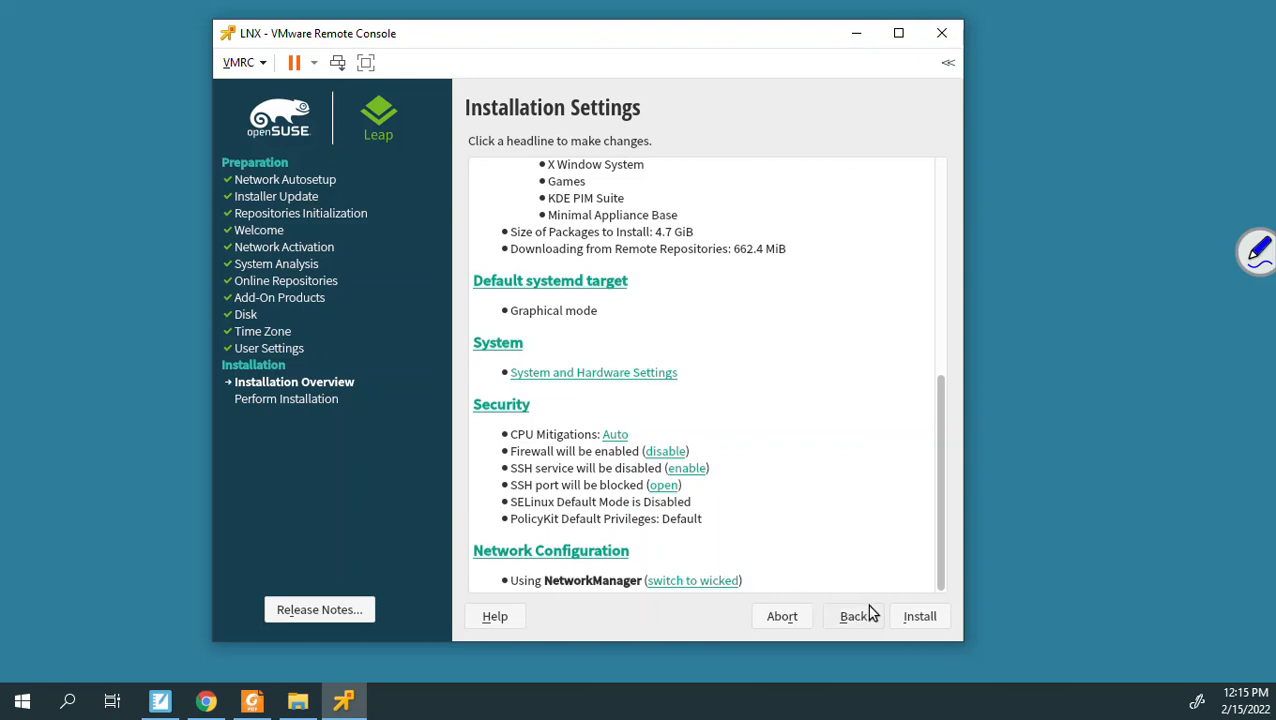
# Step: Start the installation and confirm the disk changes so it begins Warming Up
pyautogui.click(918, 617)
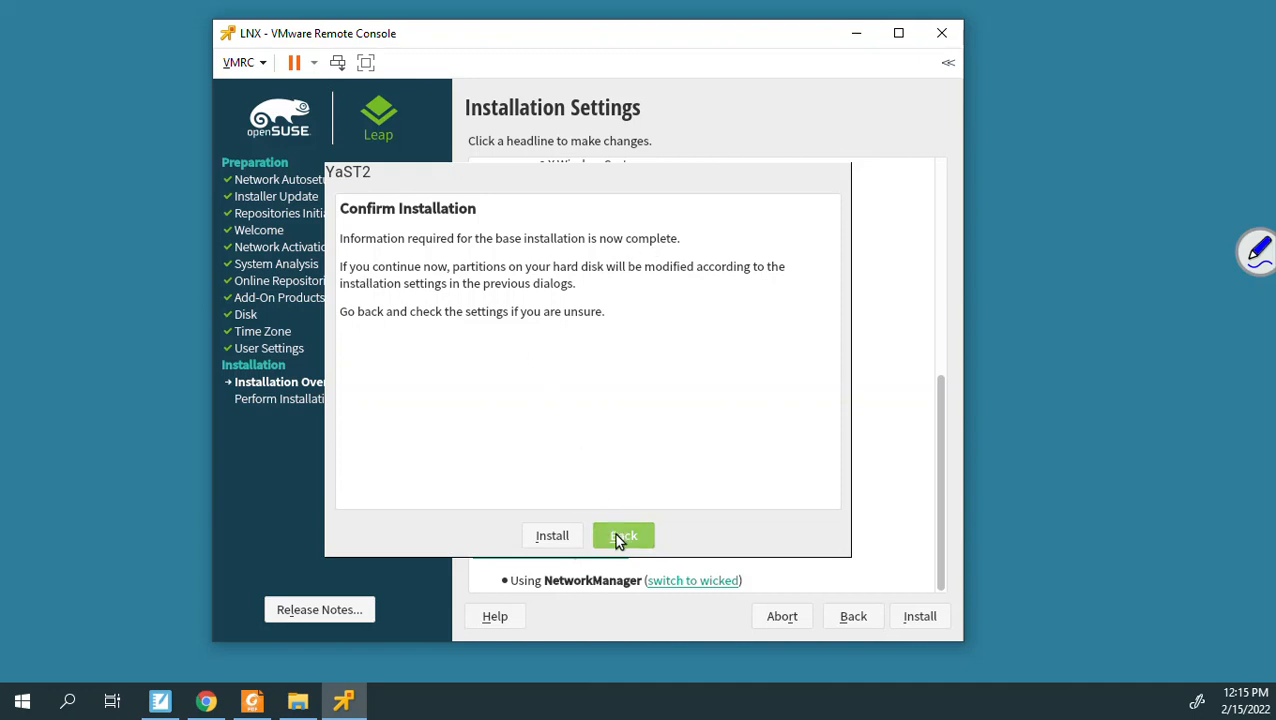
pyautogui.click(553, 535)
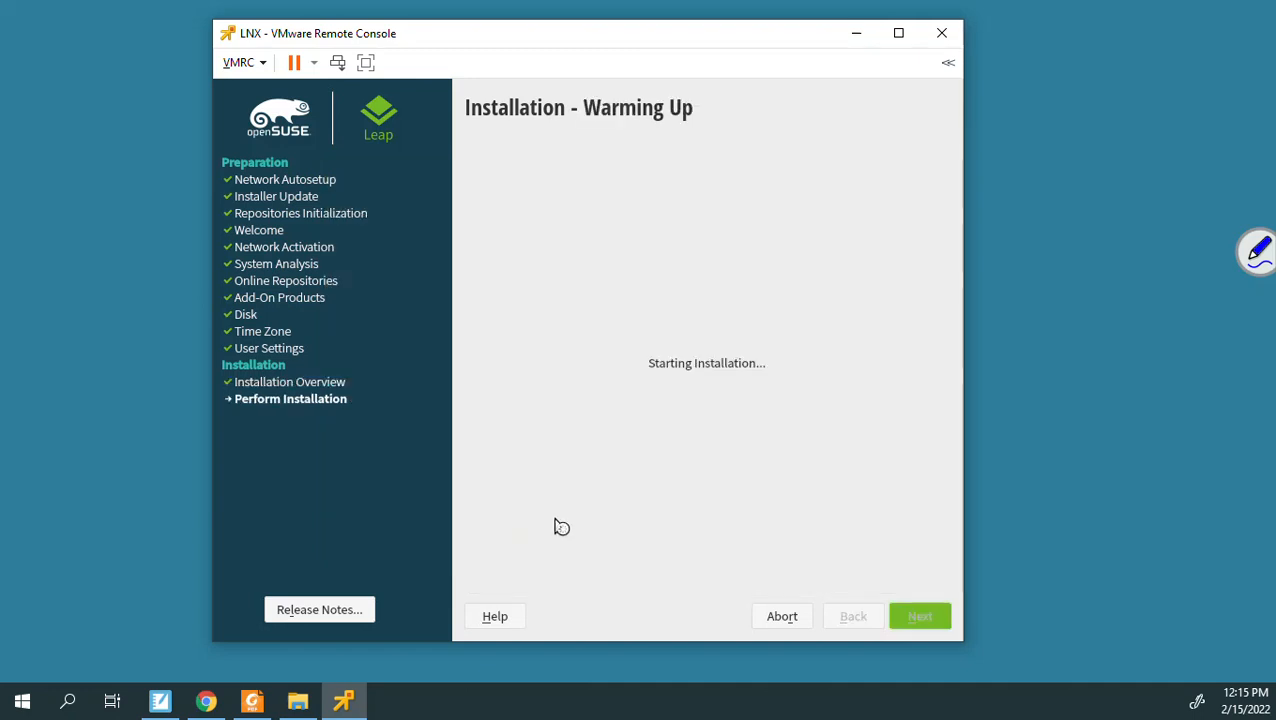